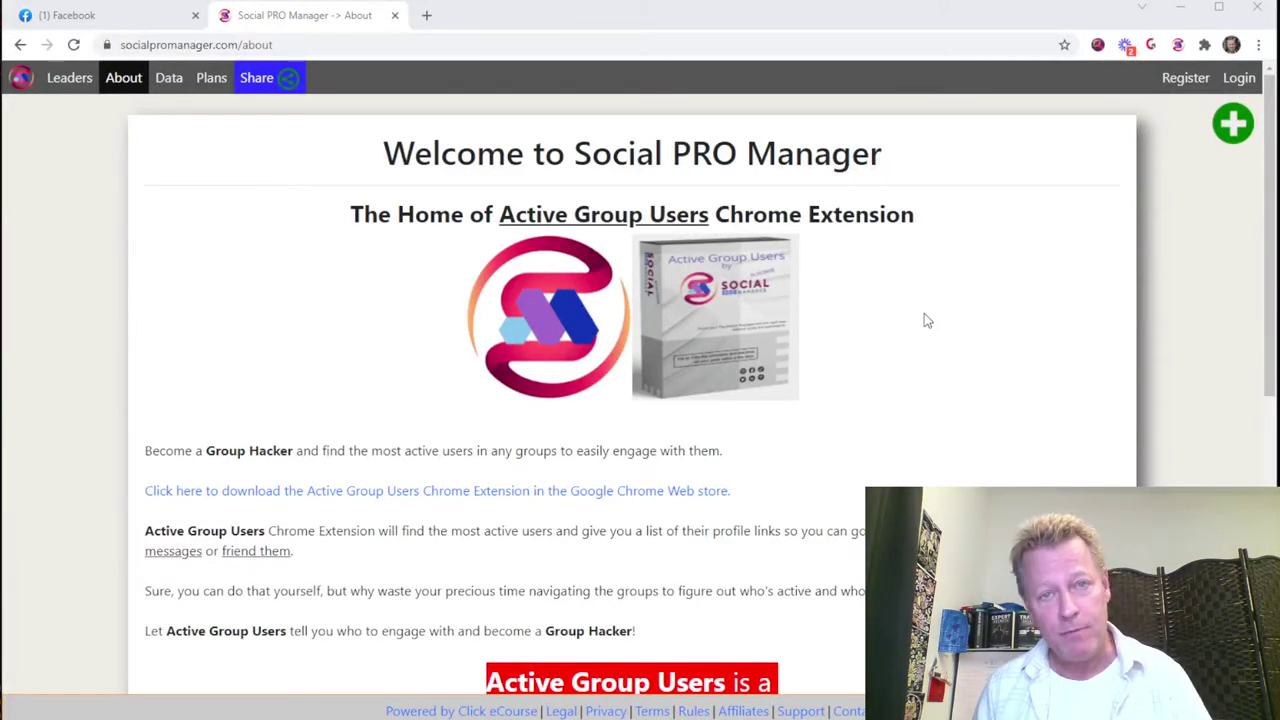
Step: Scroll through the Active Group Users About page on Social PRO Manager
scroll(924, 314, down, 3)
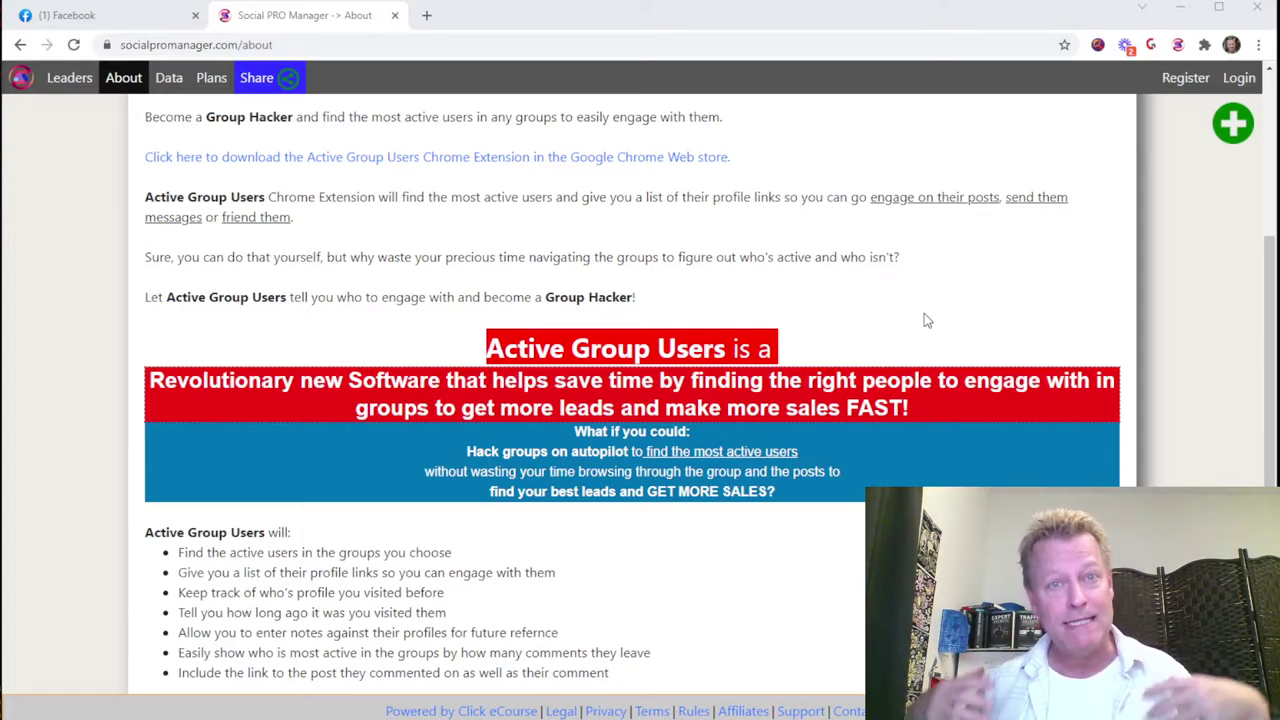
scroll(677, 531, down, 4)
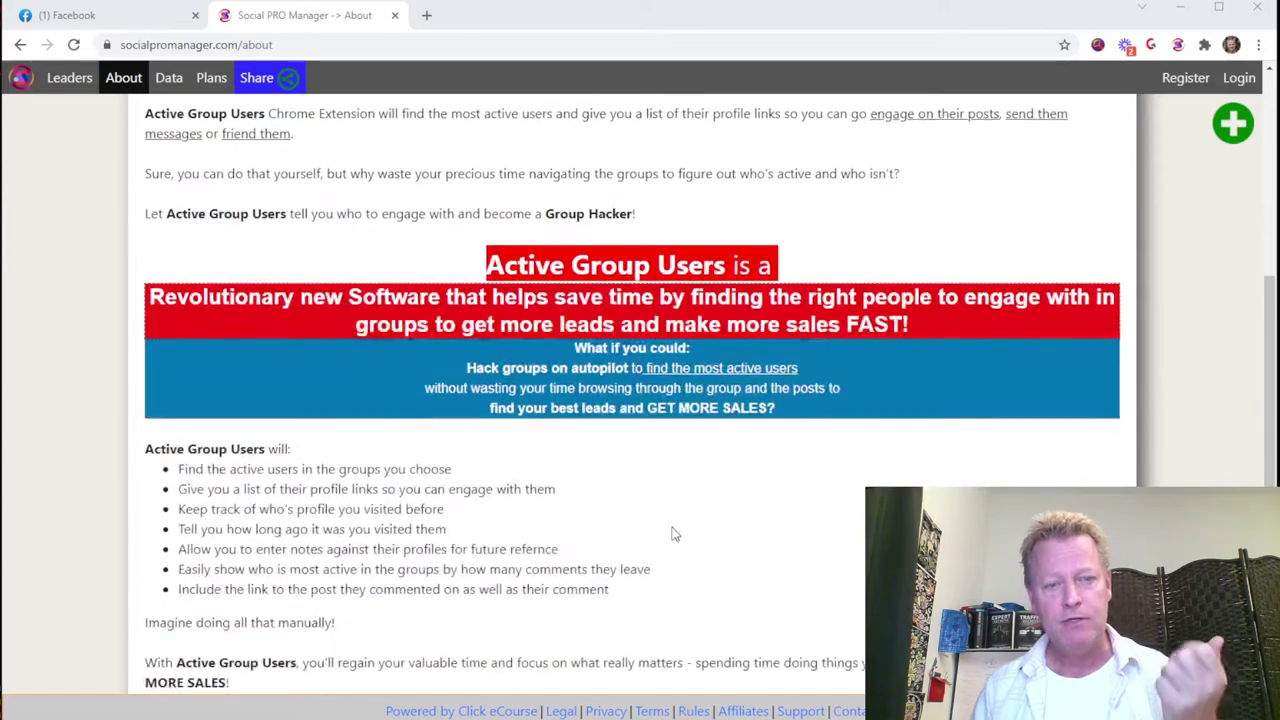
scroll(613, 528, up, 7)
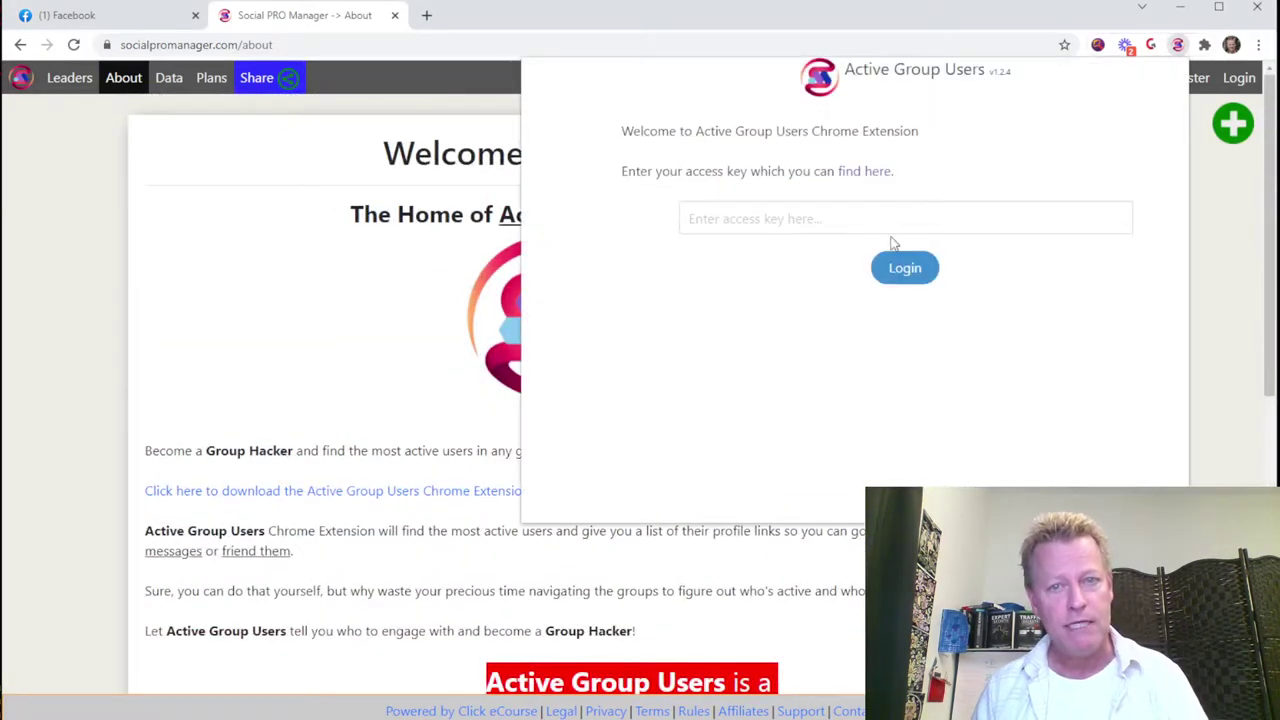
Step: Go from the access-key help page to registering a new account with email and password
click(864, 174)
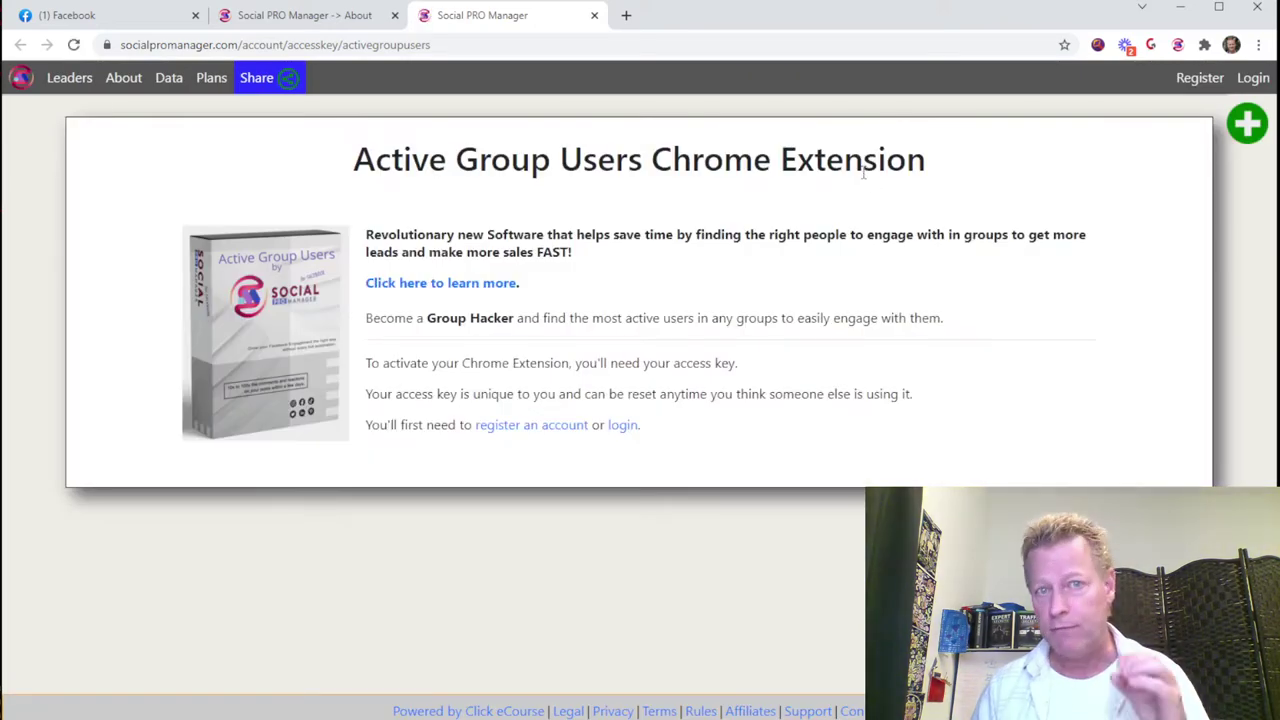
click(546, 430)
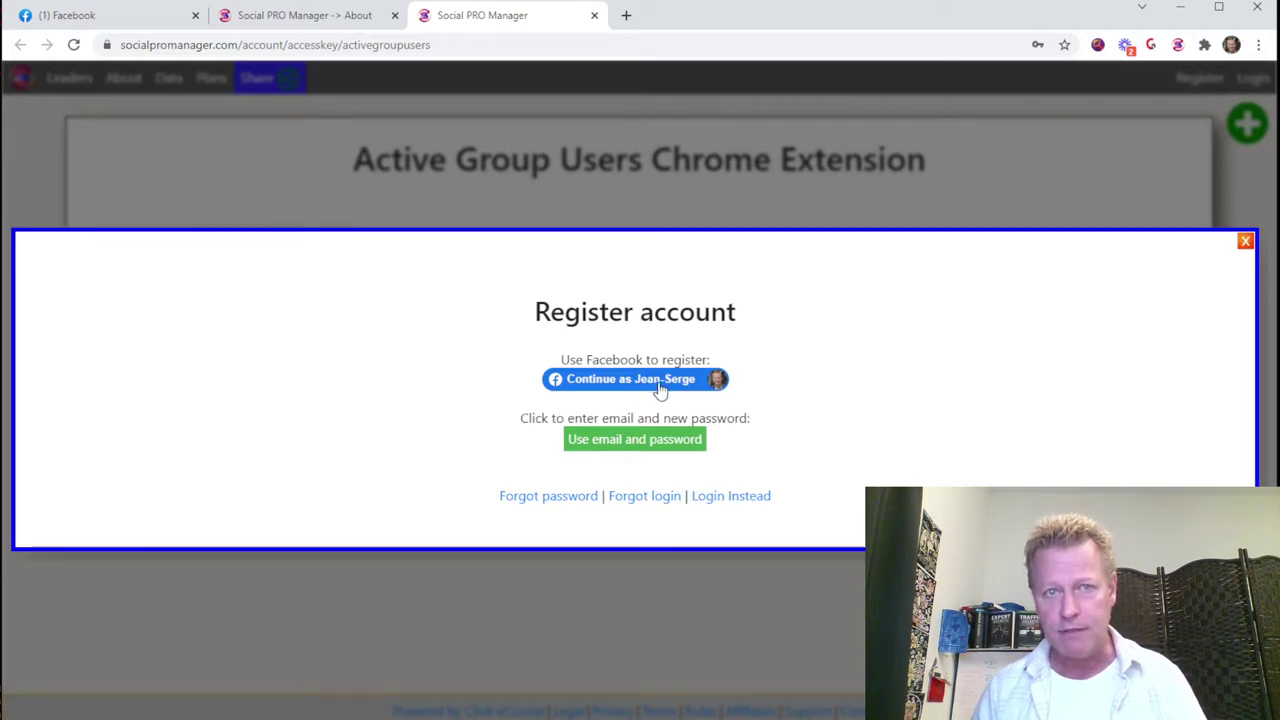
click(652, 440)
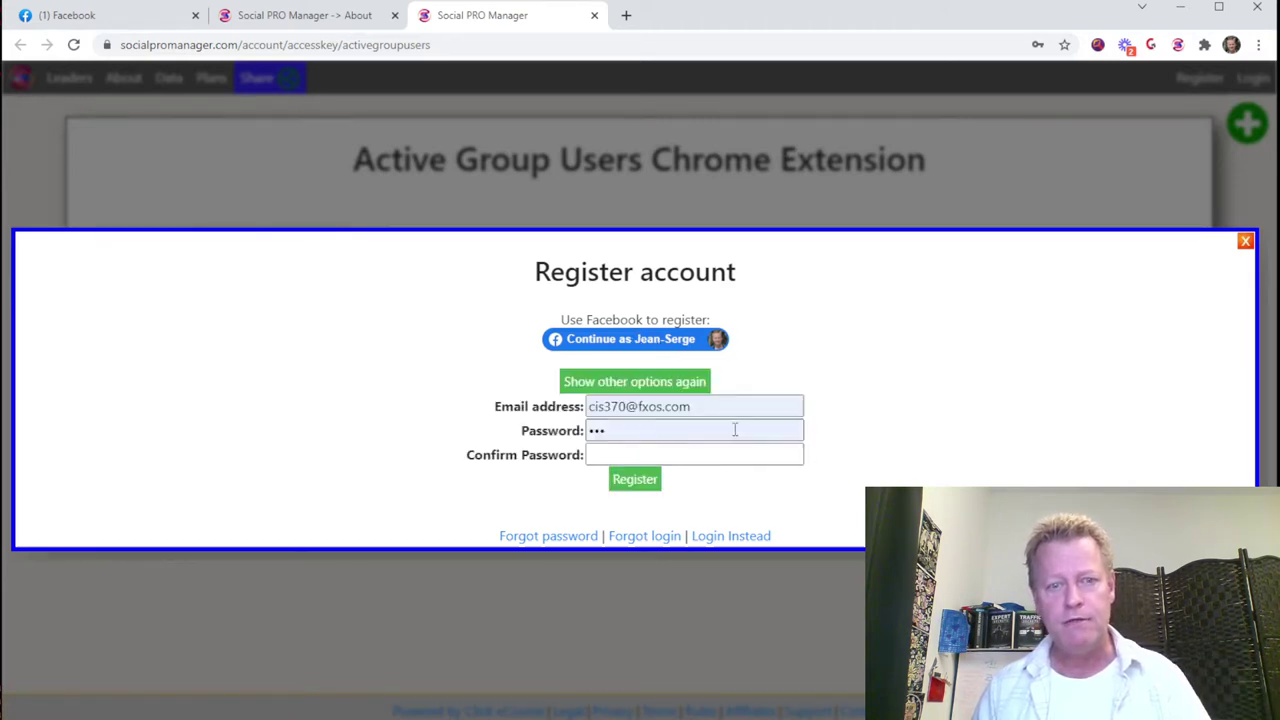
Step: Enter the new email address and password confirmation, register, and save the login in Chrome
double_click(628, 406)
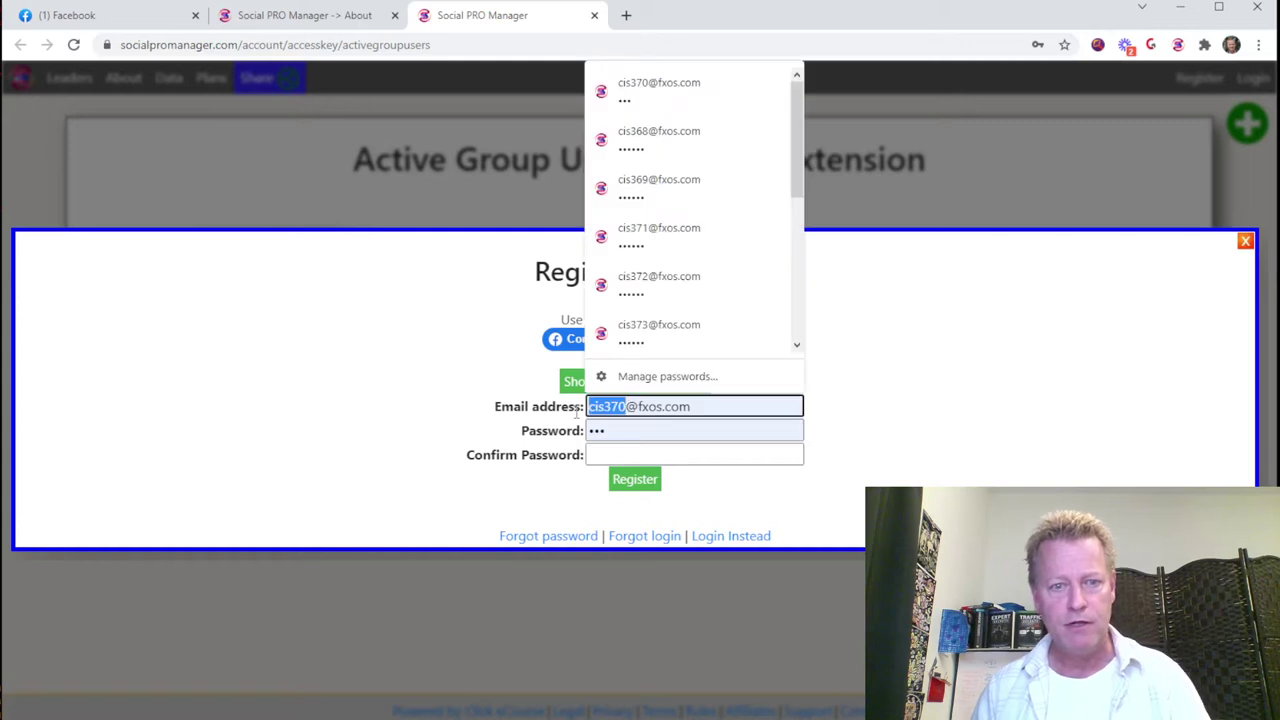
key(BackSpace)
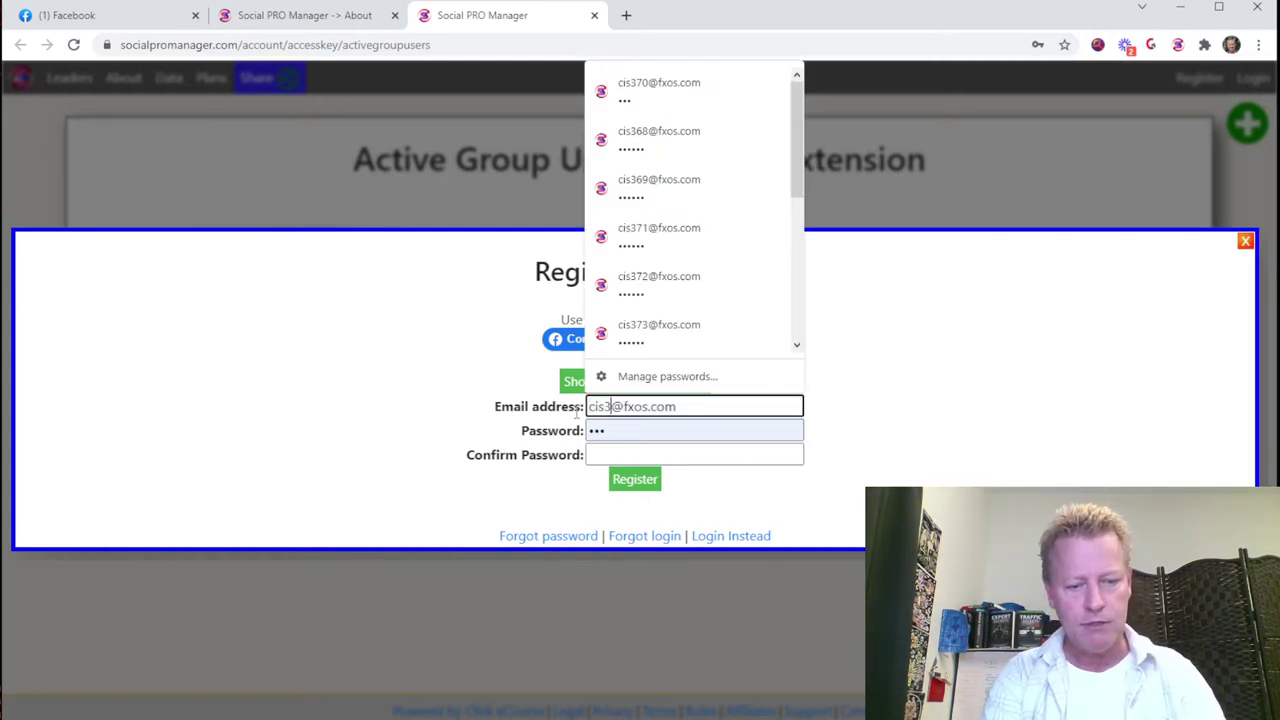
click(617, 452)
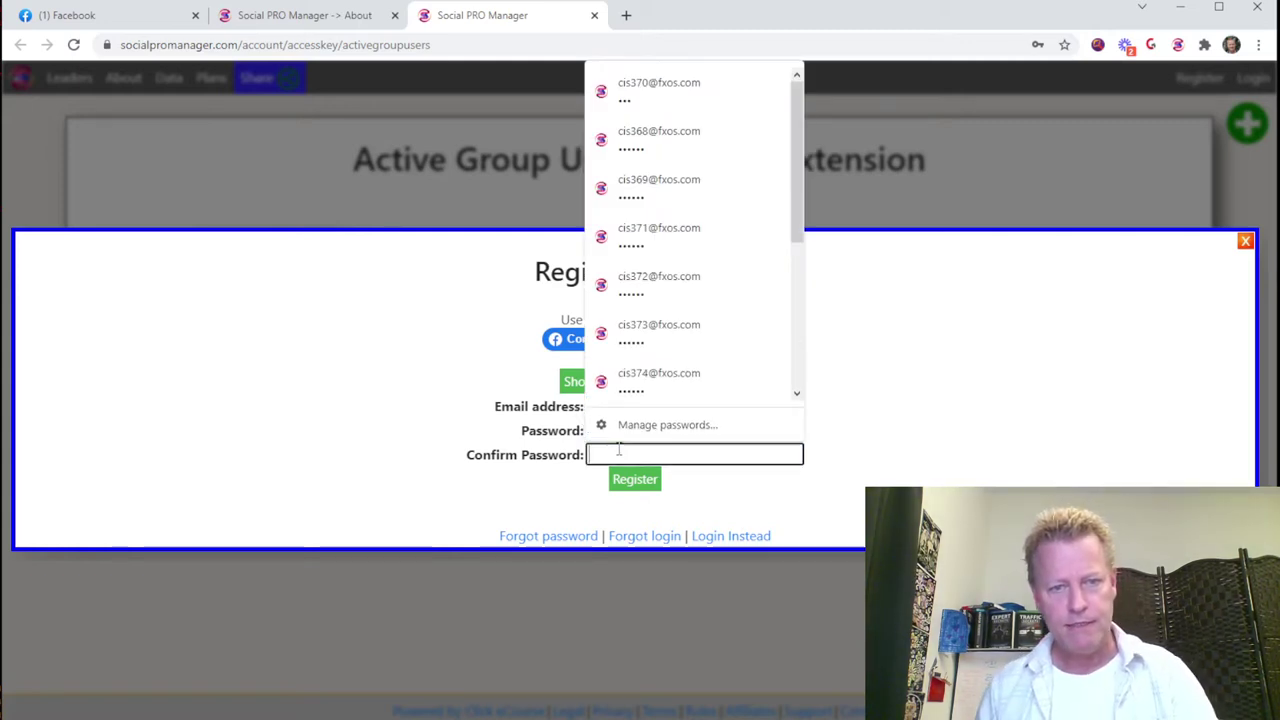
click(803, 503)
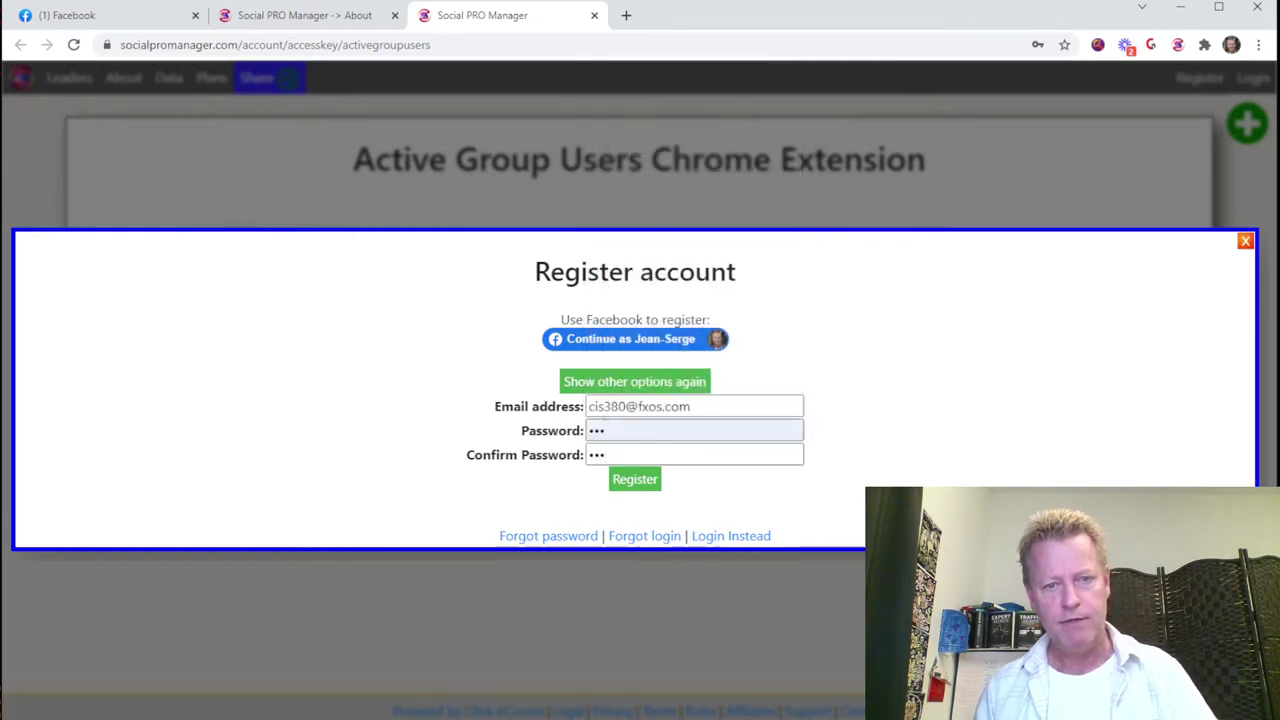
click(632, 482)
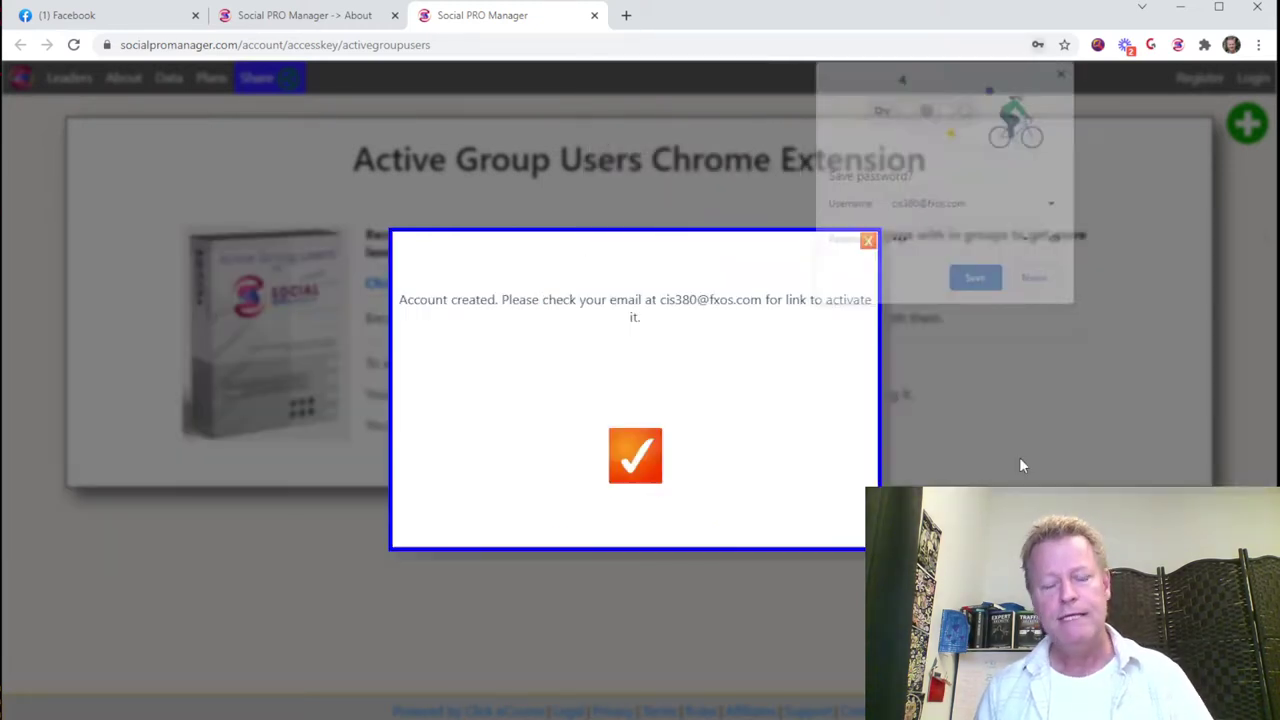
click(970, 281)
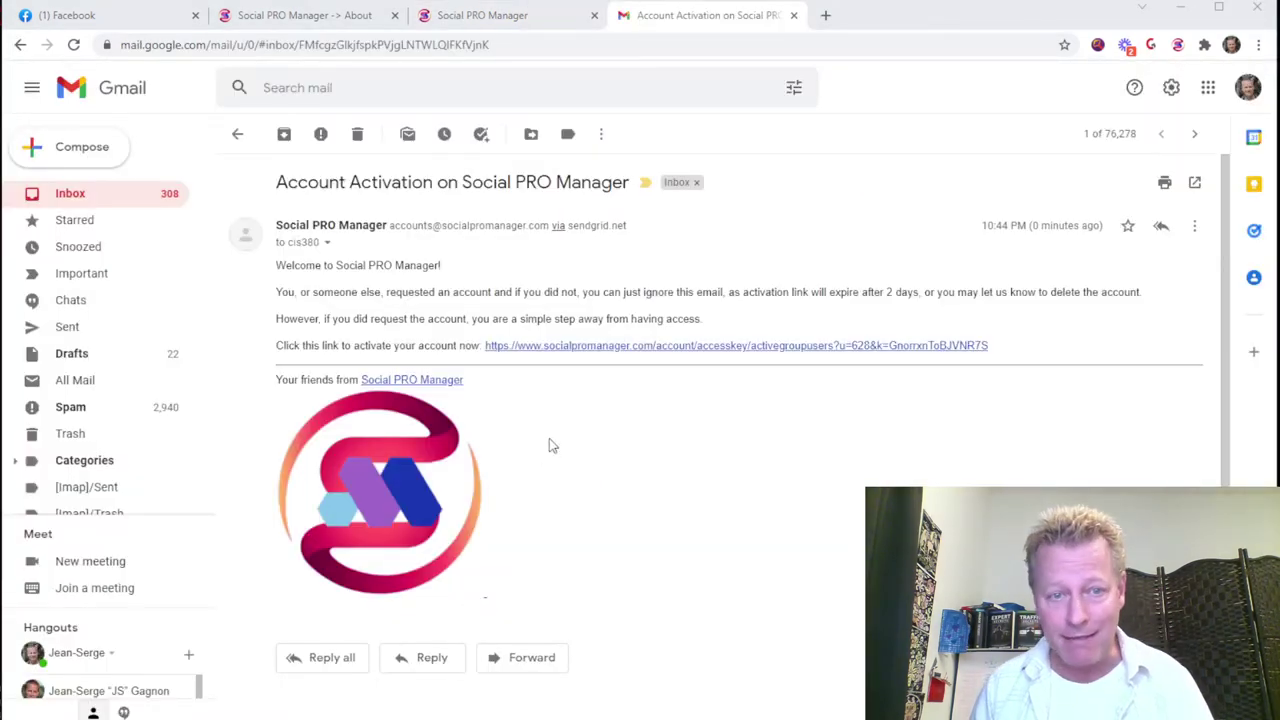
Step: Follow the link in the Social PRO Manager Account Activation email
click(686, 349)
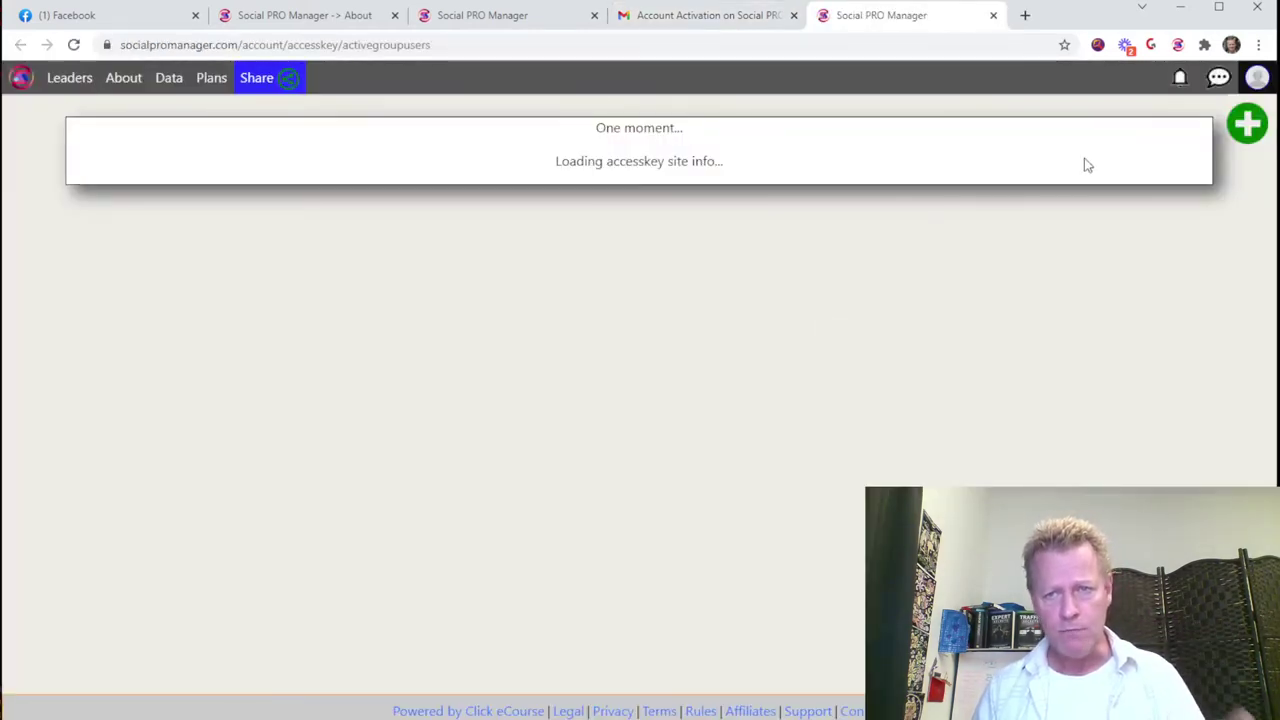
Step: Reveal and copy the account's access key on the Social PRO Manager page
click(1178, 44)
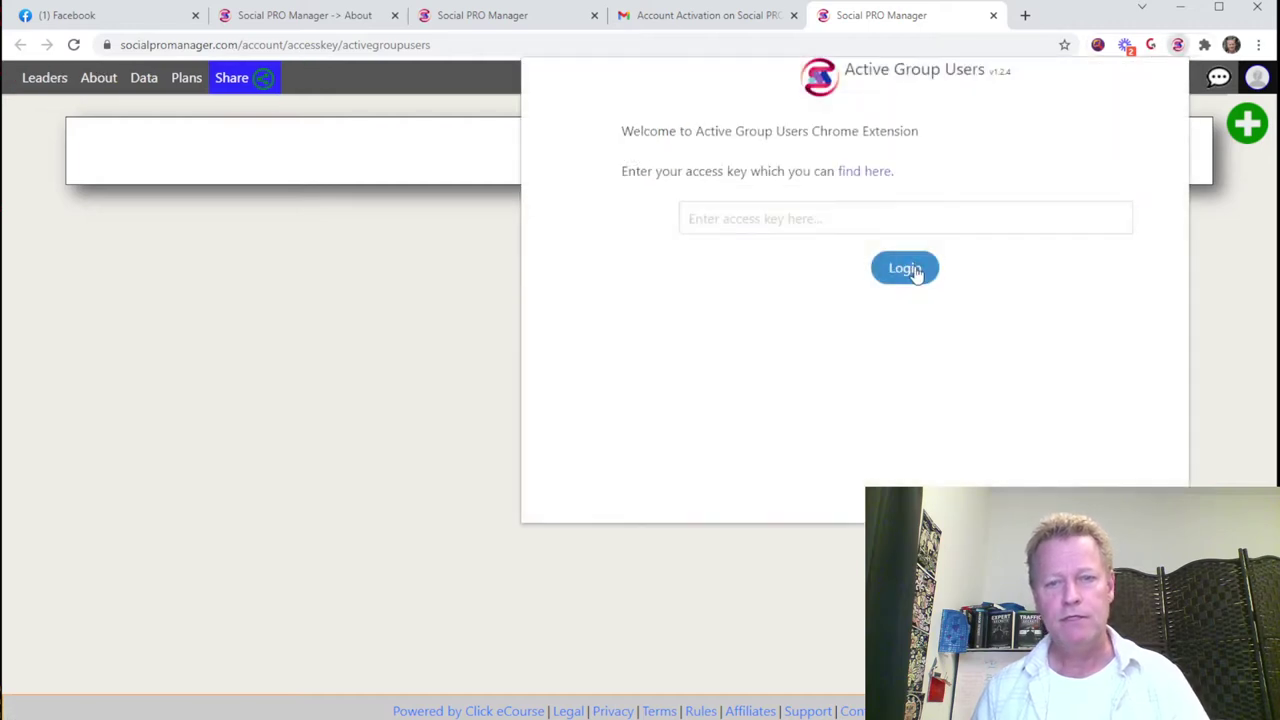
click(870, 174)
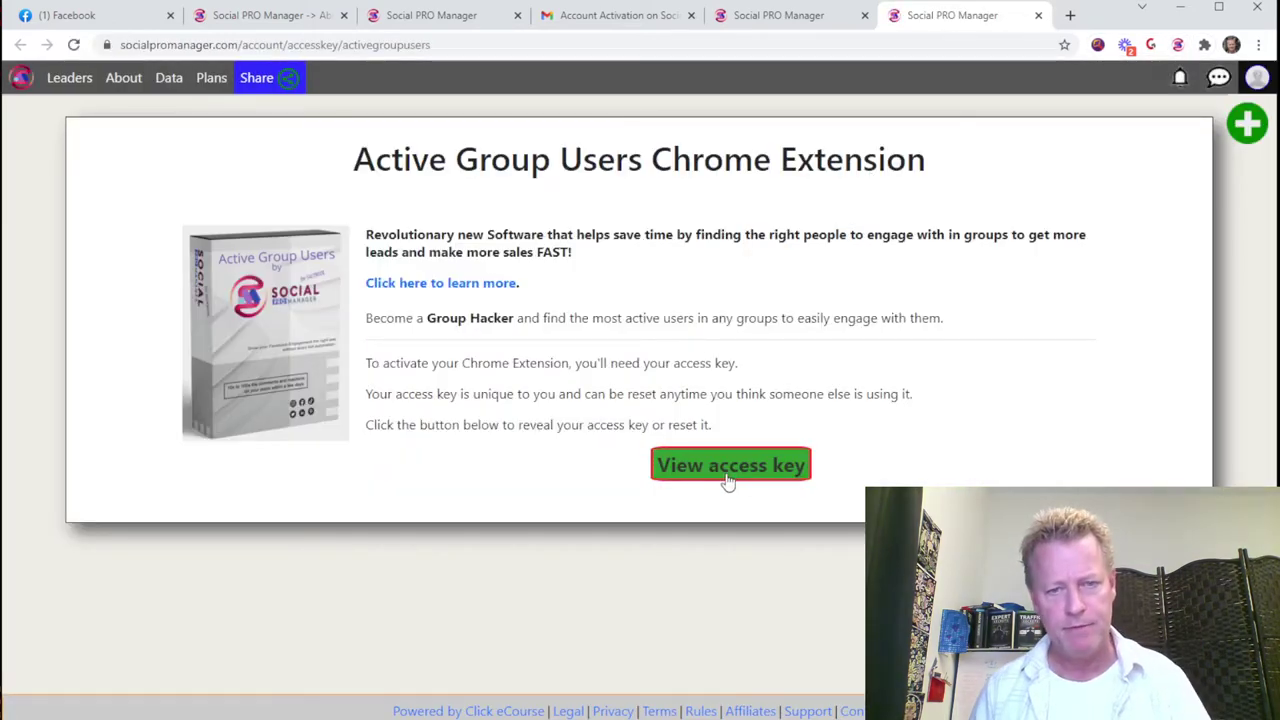
click(729, 468)
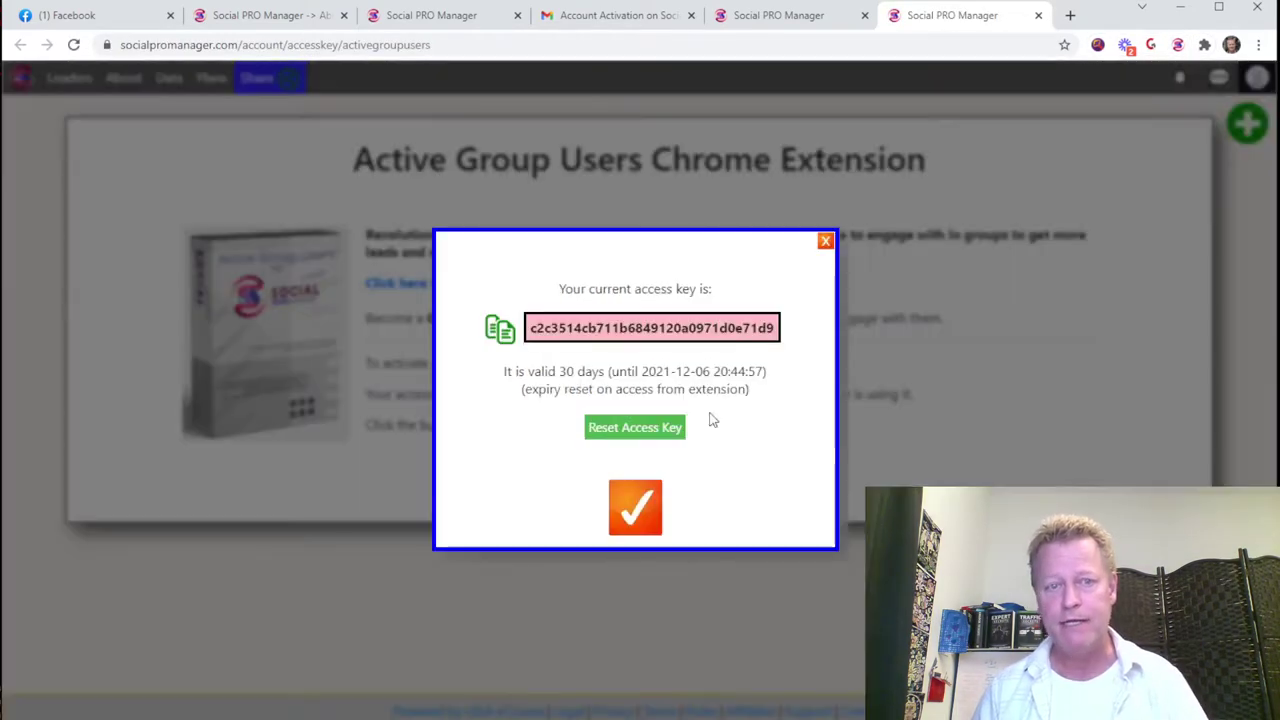
click(647, 327)
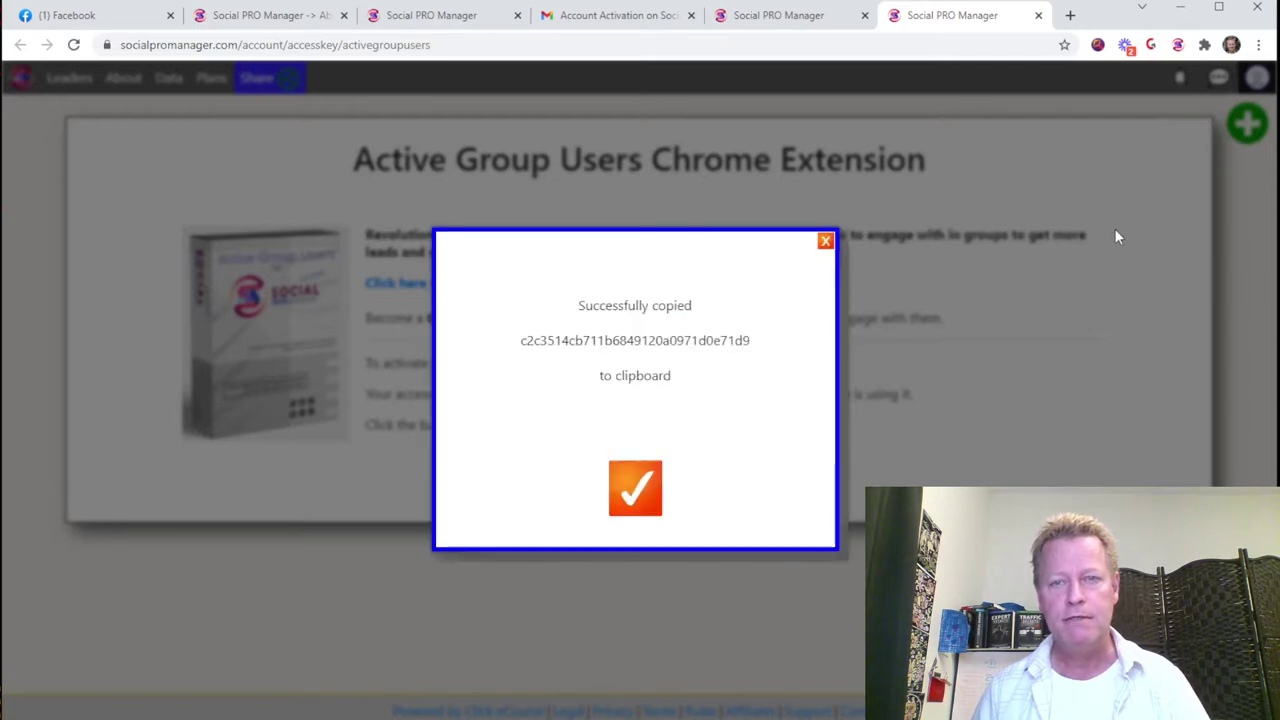
Step: Log in to Active Group Users with the pasted access key, then go to Facebook
click(1177, 45)
click(882, 220)
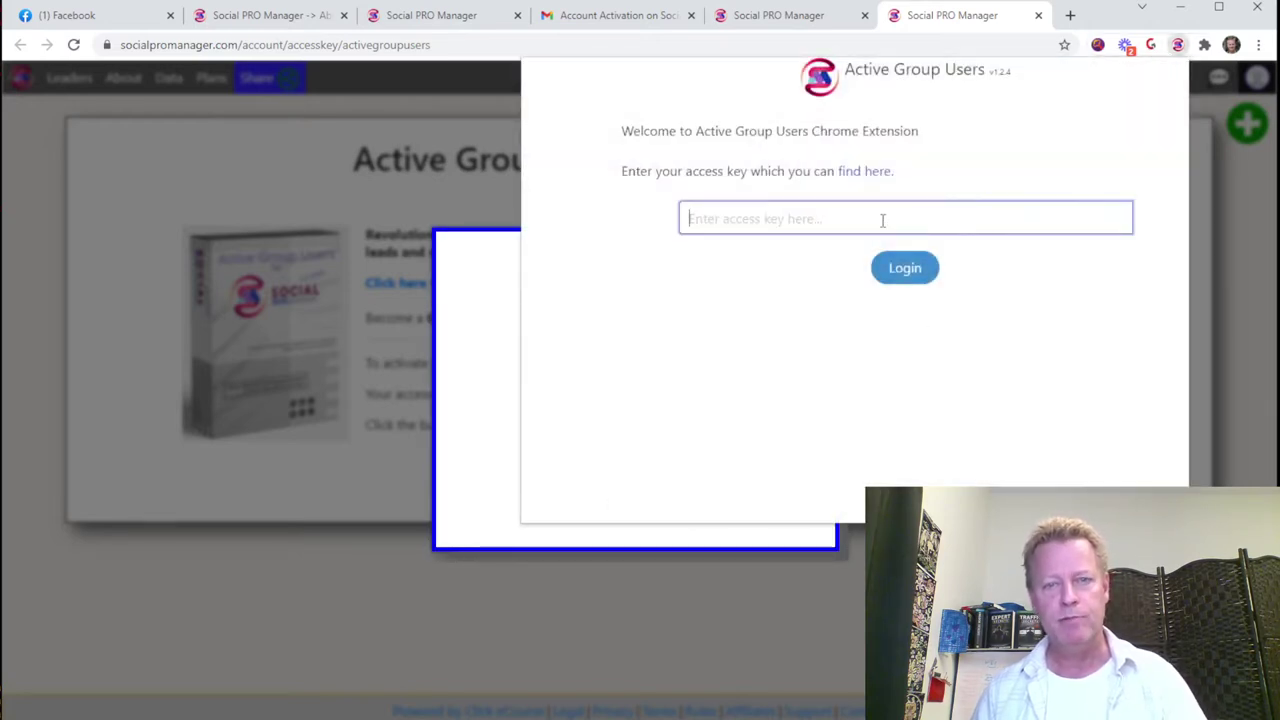
key(ctrl+v)
click(895, 270)
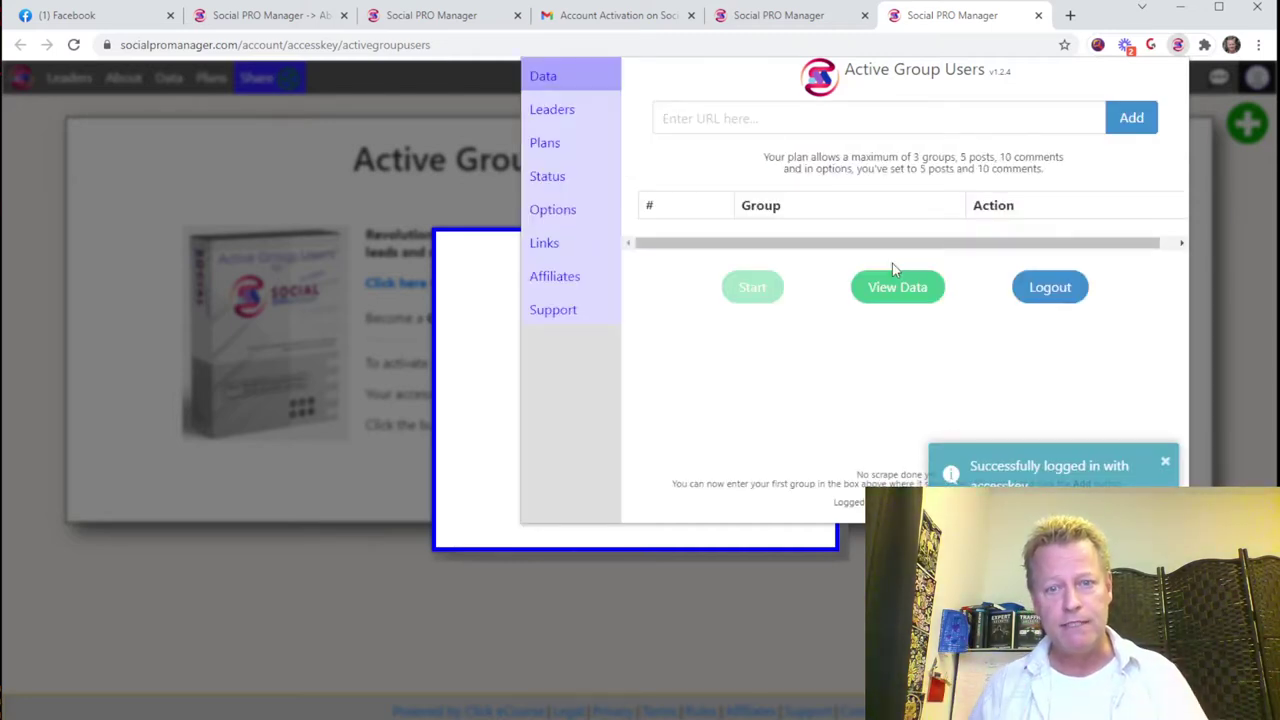
click(1165, 462)
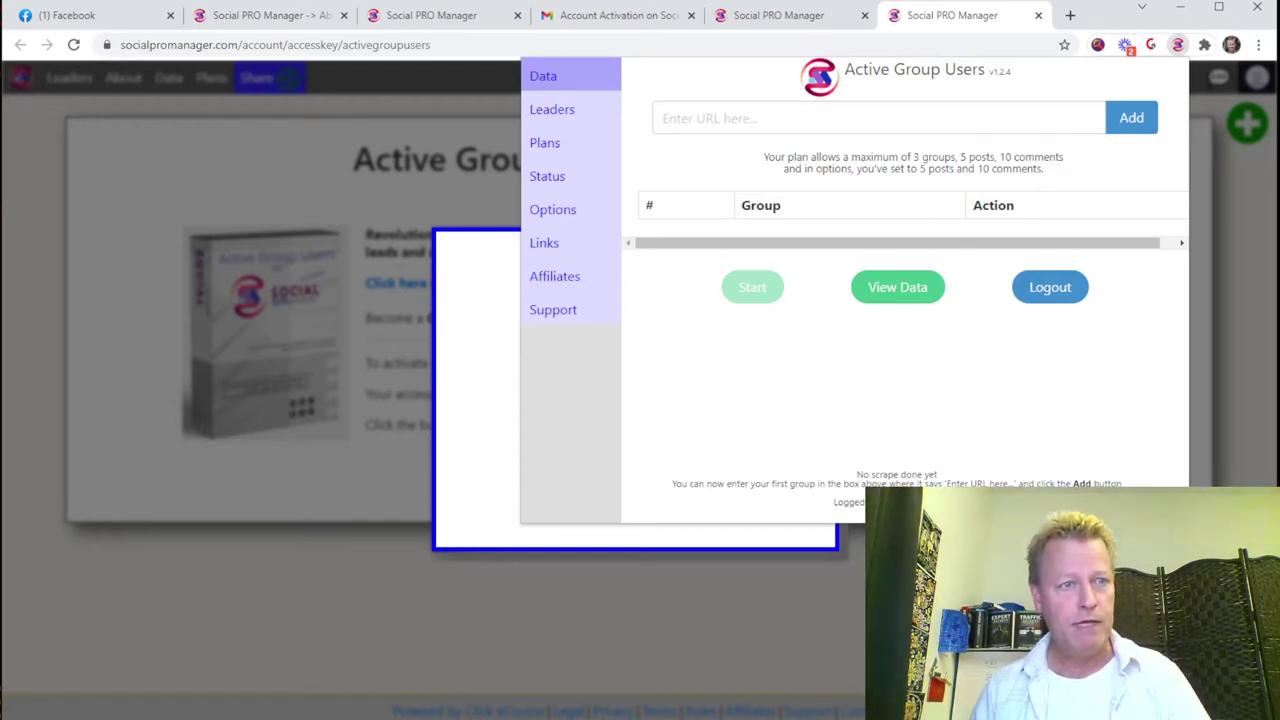
click(86, 18)
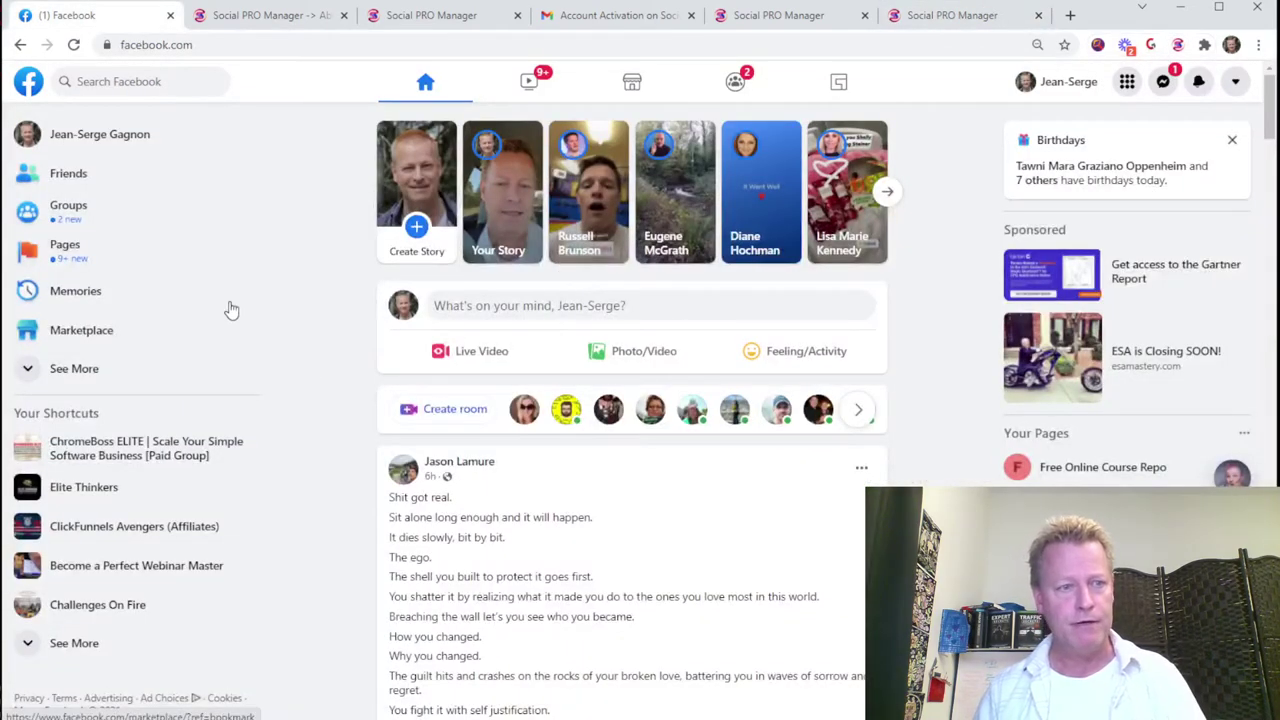
Step: Open the MLSP VIP Member's Group page from the groups feed and select its URL
click(91, 214)
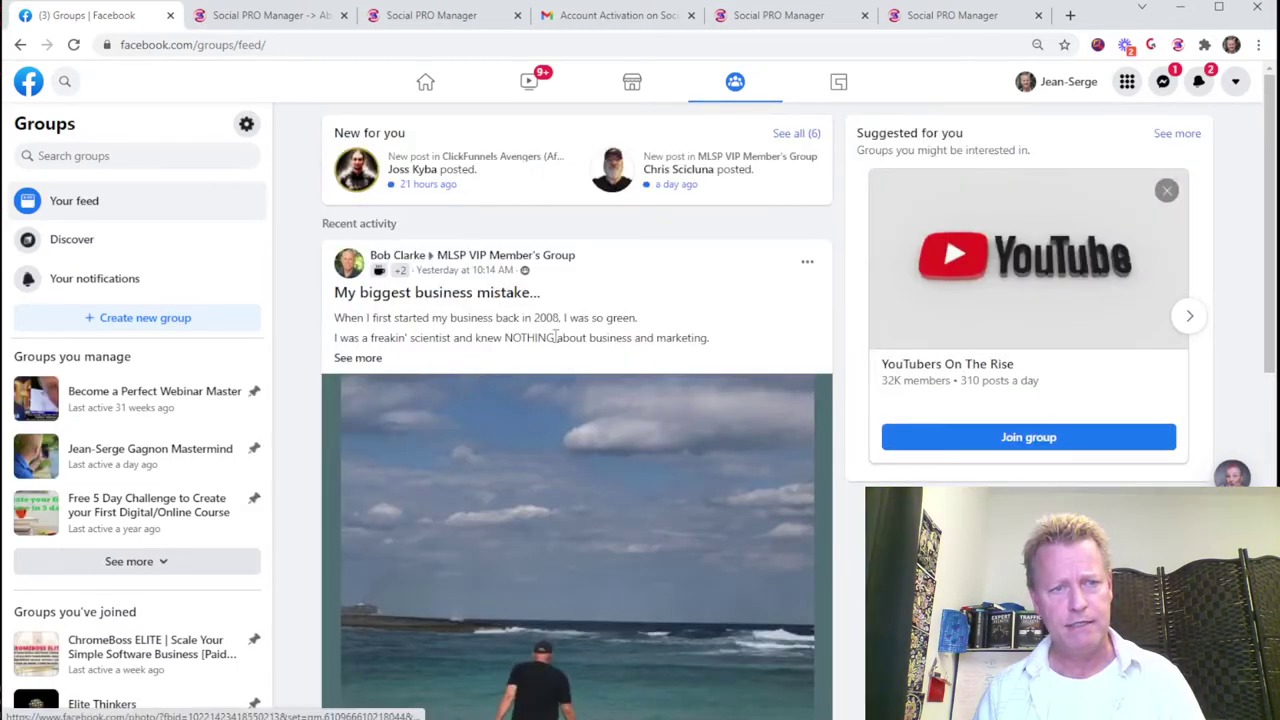
scroll(614, 423, down, 10)
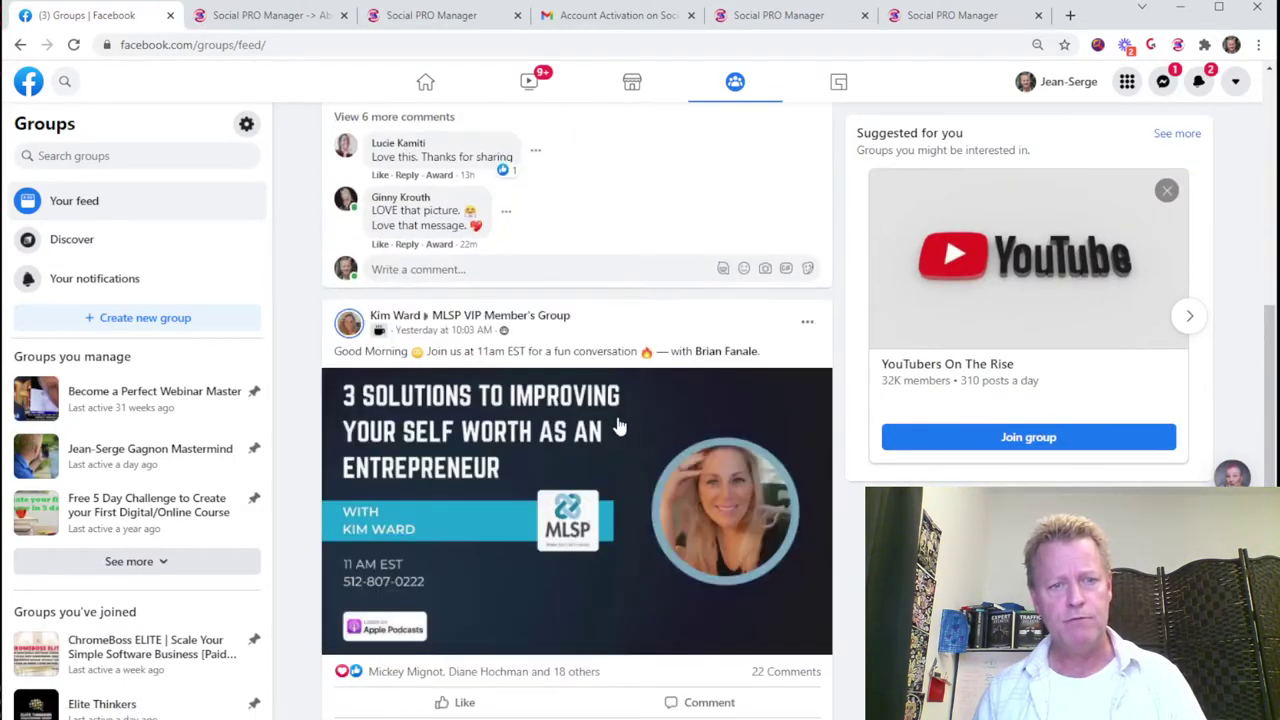
scroll(600, 410, down, 4)
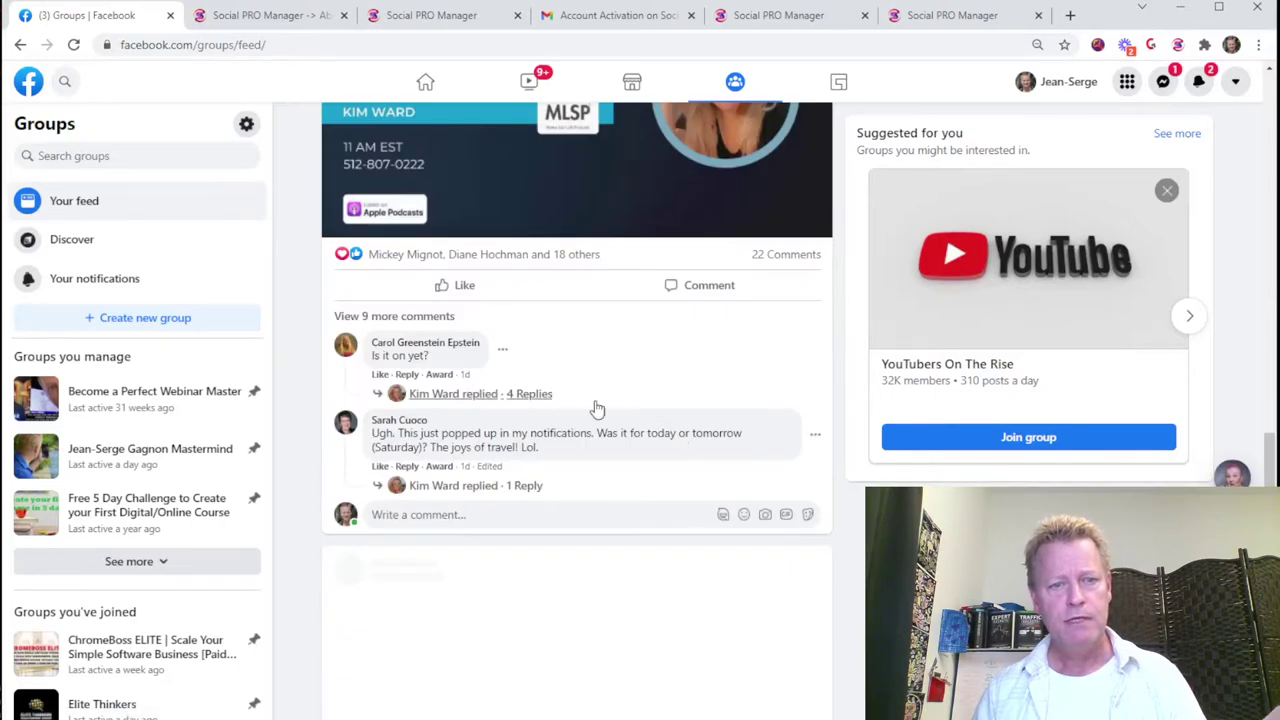
scroll(585, 398, up, 2)
click(500, 148)
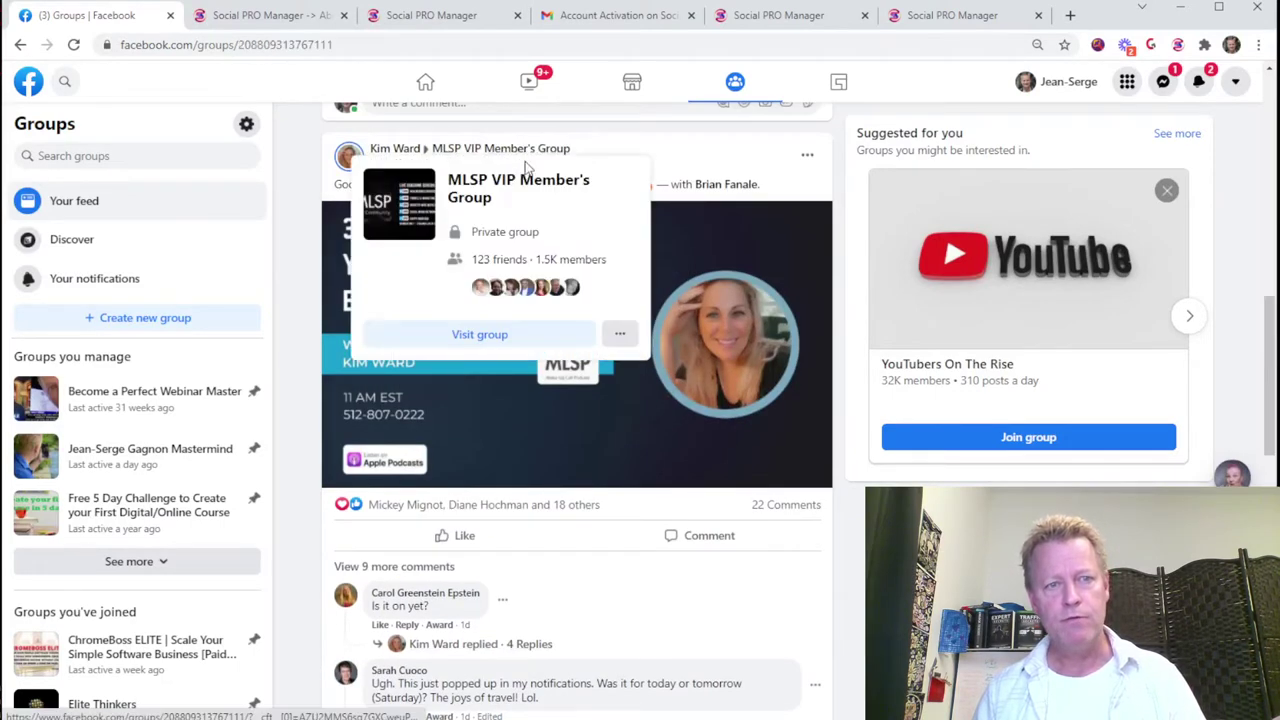
click(352, 45)
key(ctrl+c)
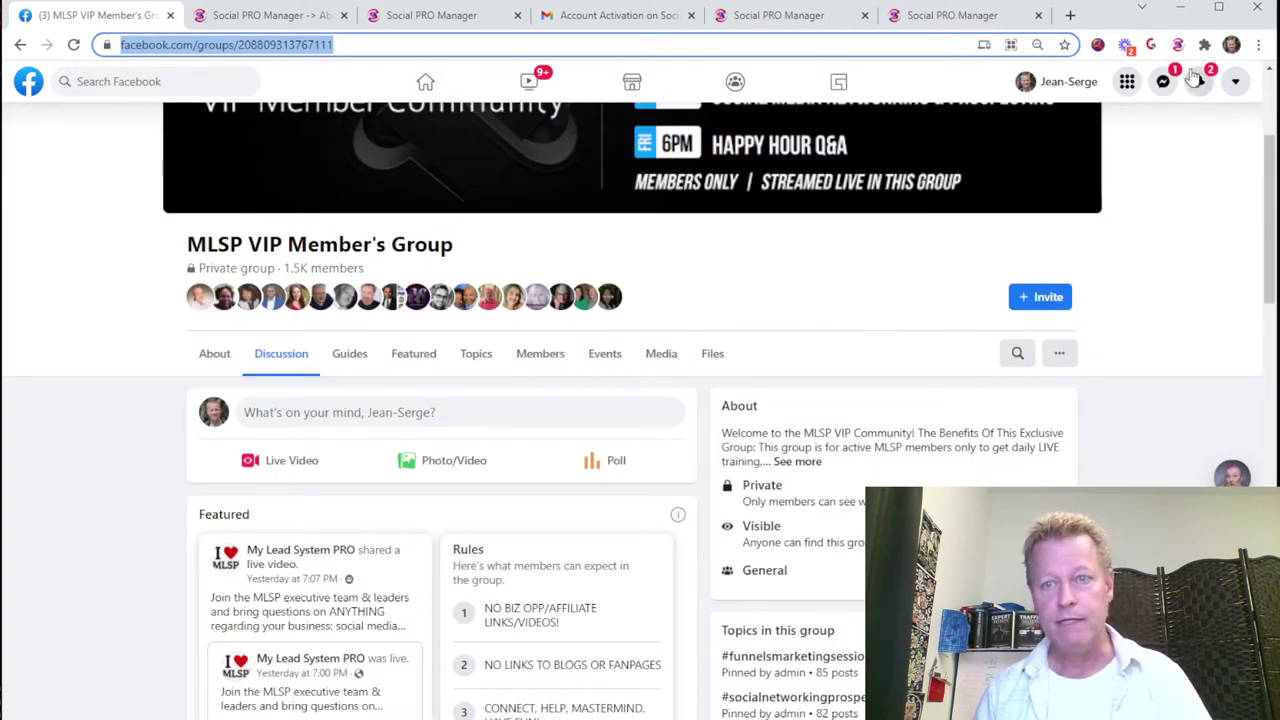
click(1178, 45)
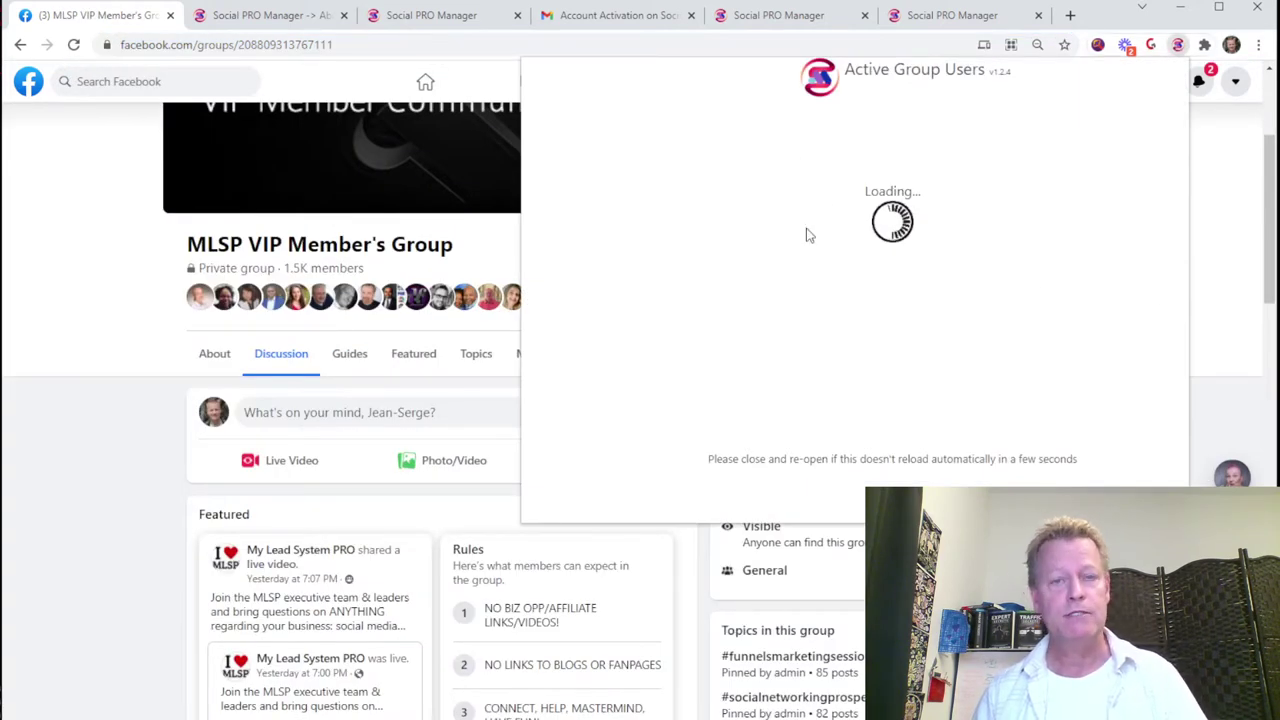
Step: Add the MLSP VIP Member's Group URL to the scrape list and start scraping it
click(752, 118)
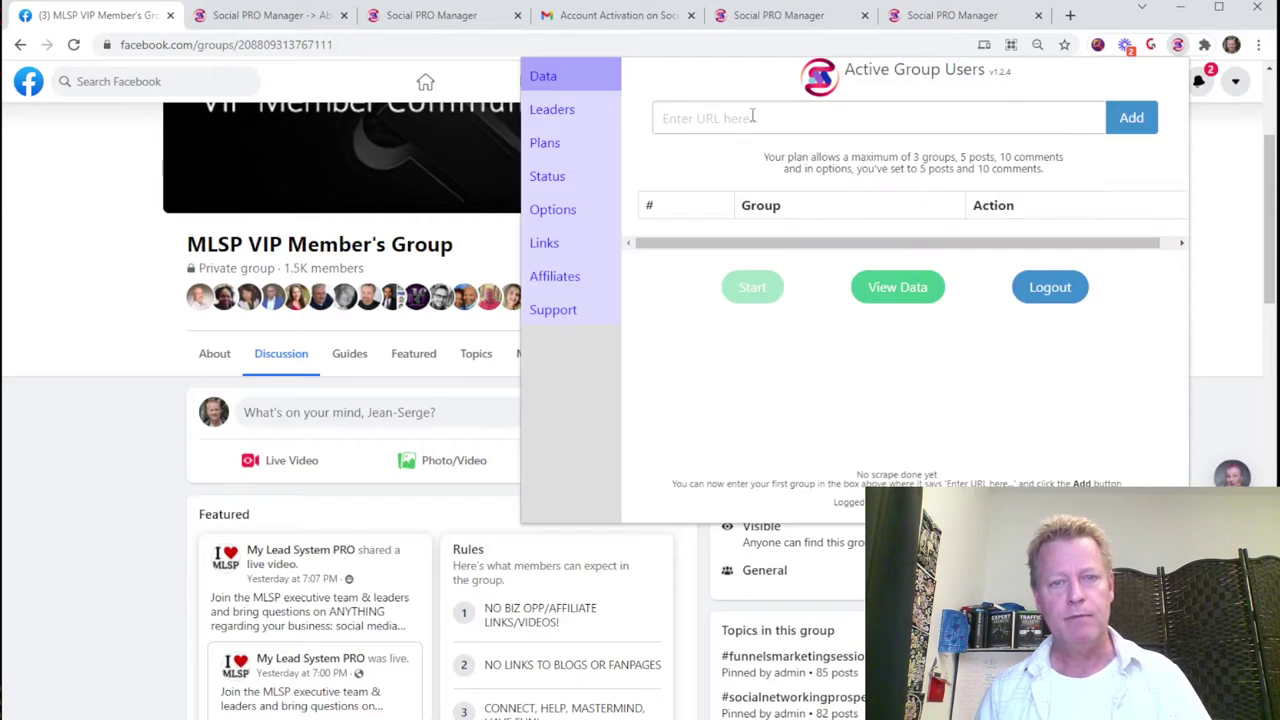
key(ctrl+v)
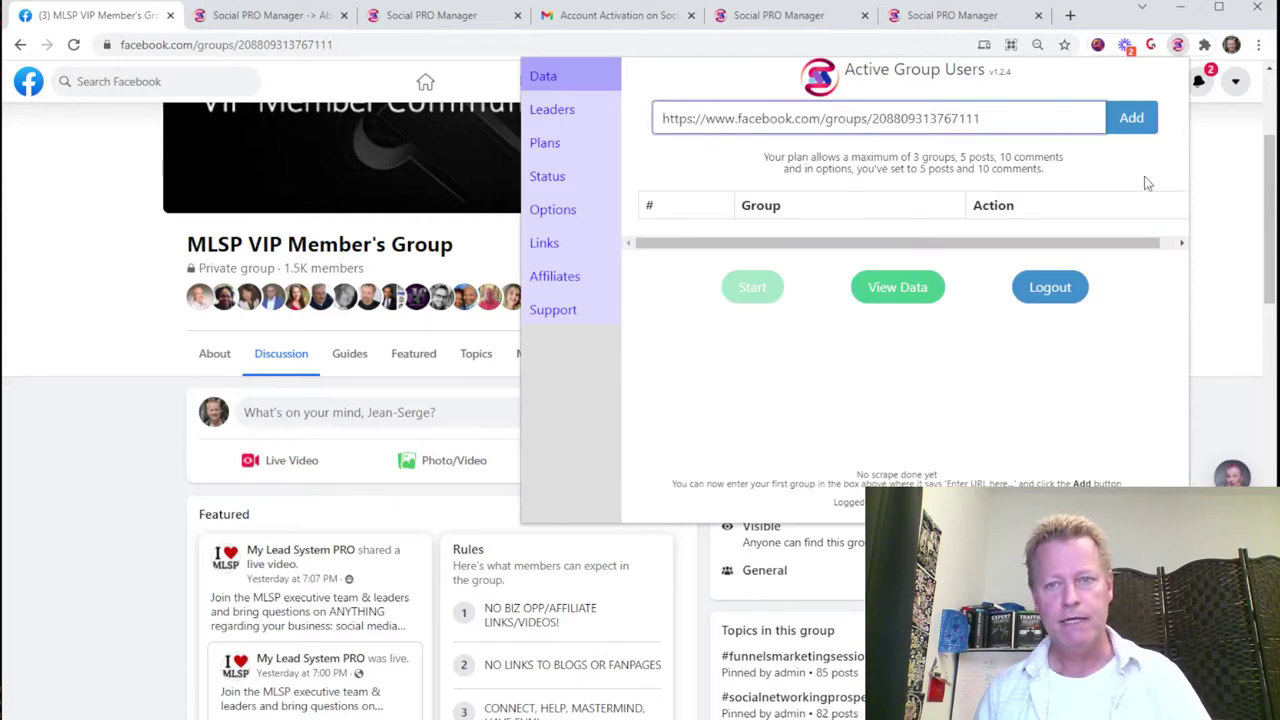
click(1132, 120)
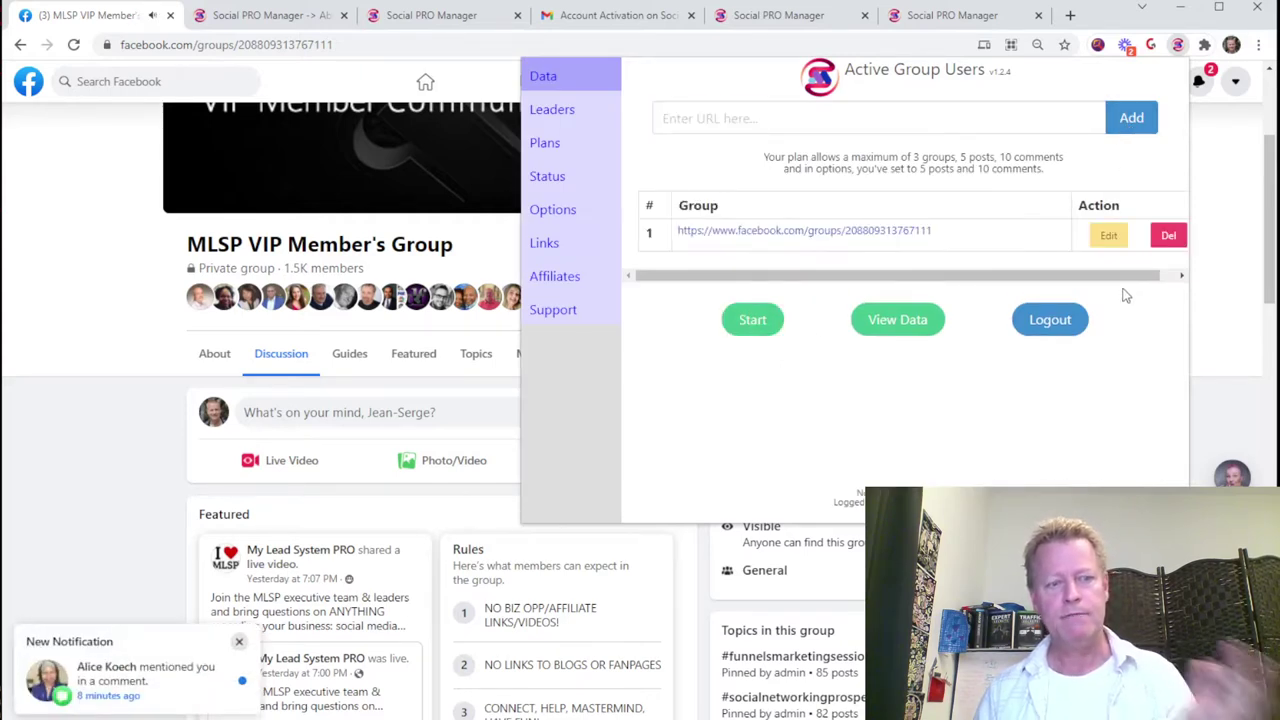
key(Escape)
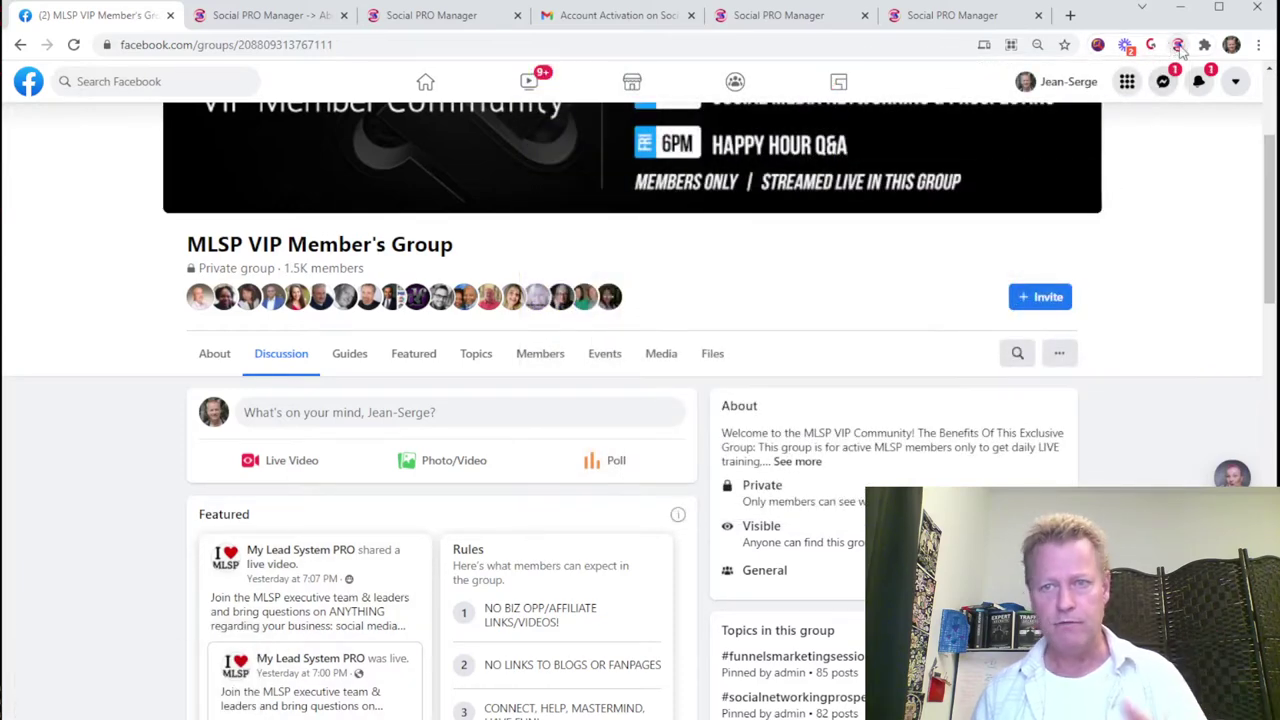
click(1178, 46)
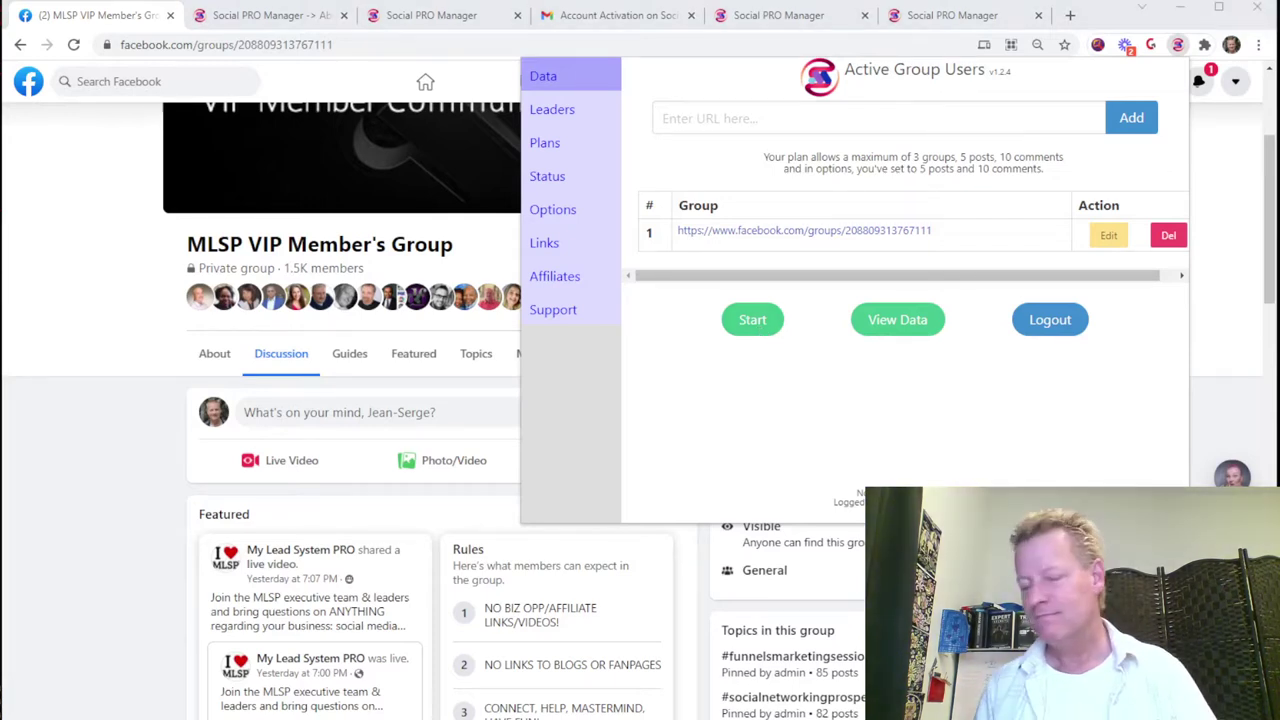
click(752, 319)
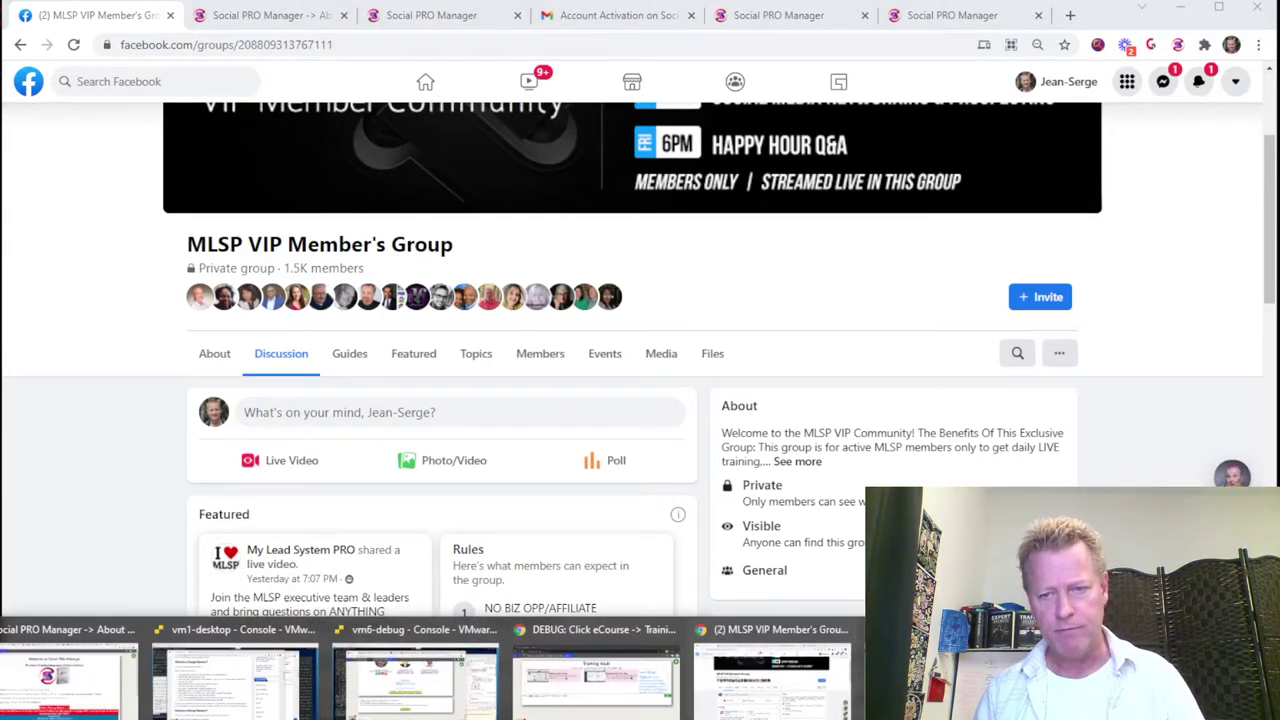
Step: Enlarge the scraper's browser window and close its post tabs once the scrape finishes
key(ctrl+n)
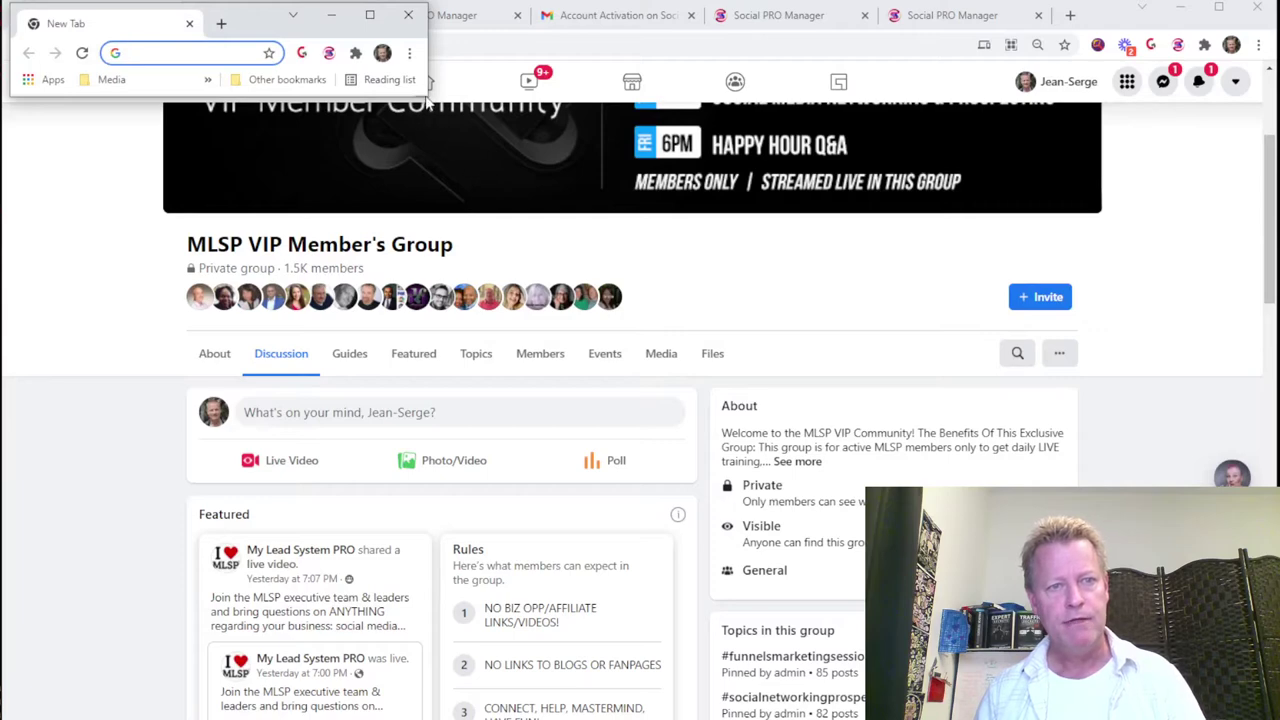
drag(424, 96, 930, 468)
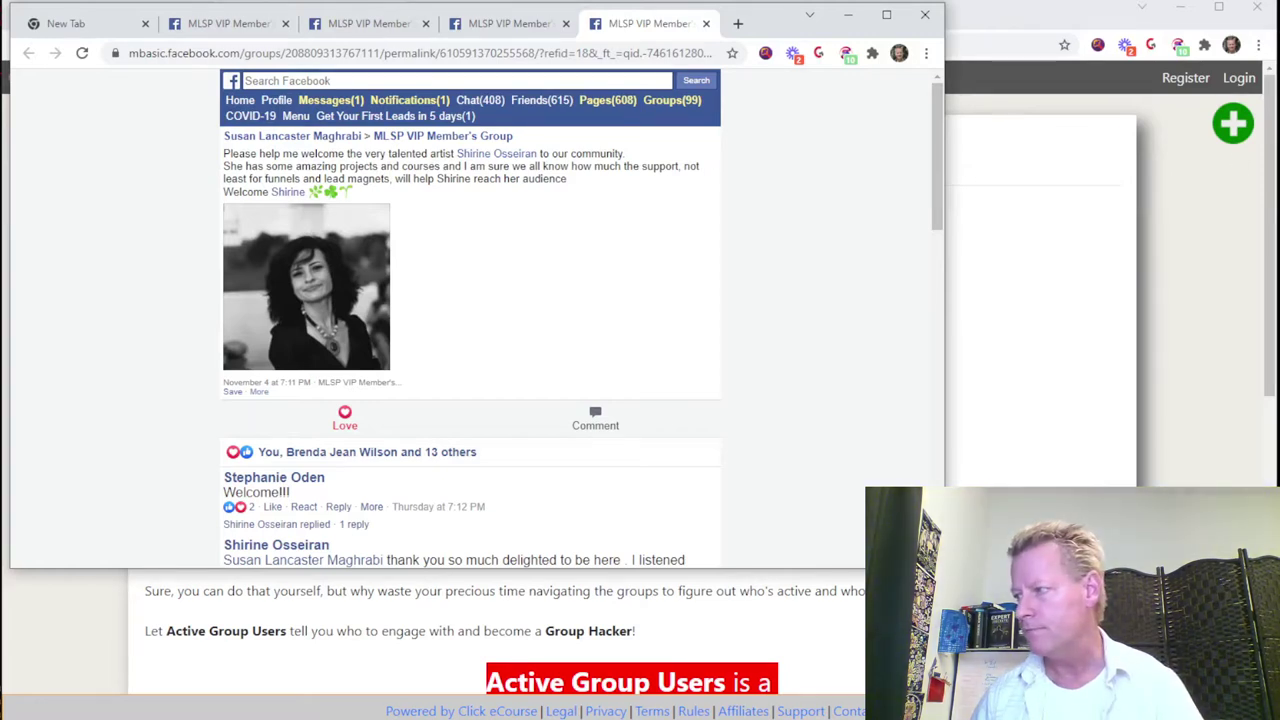
key(ctrl+w)
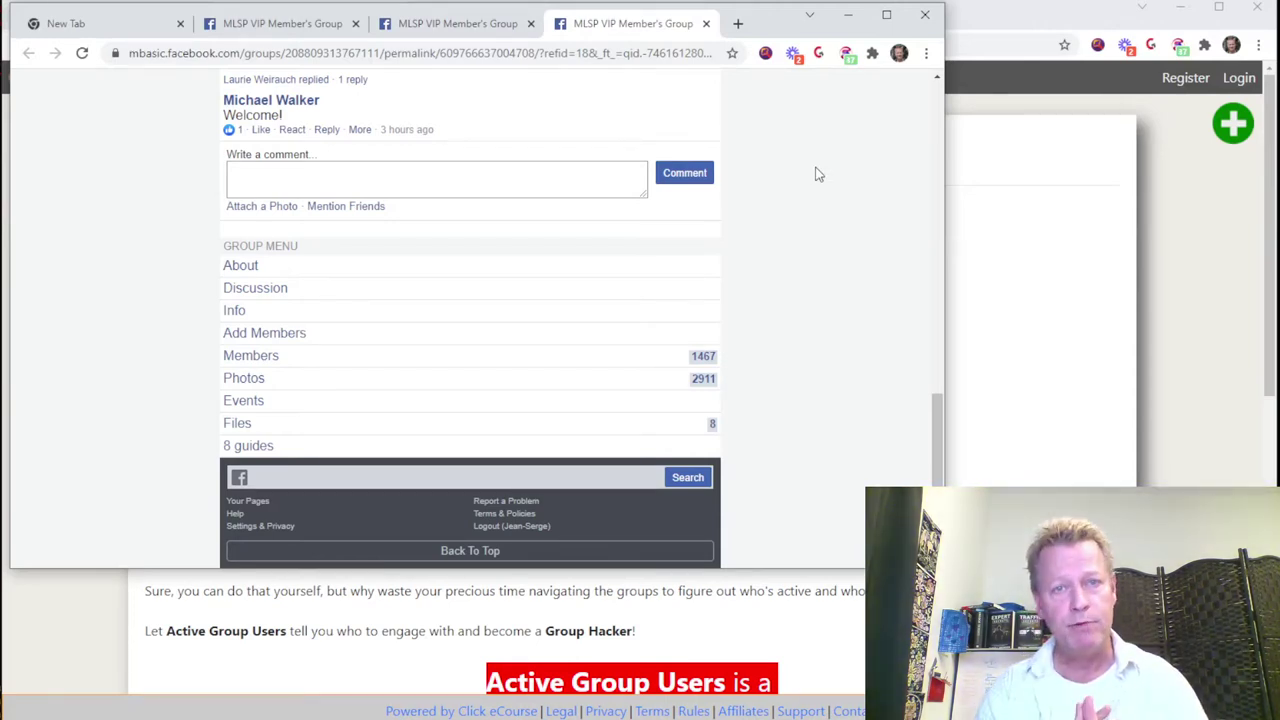
key(ctrl+w)
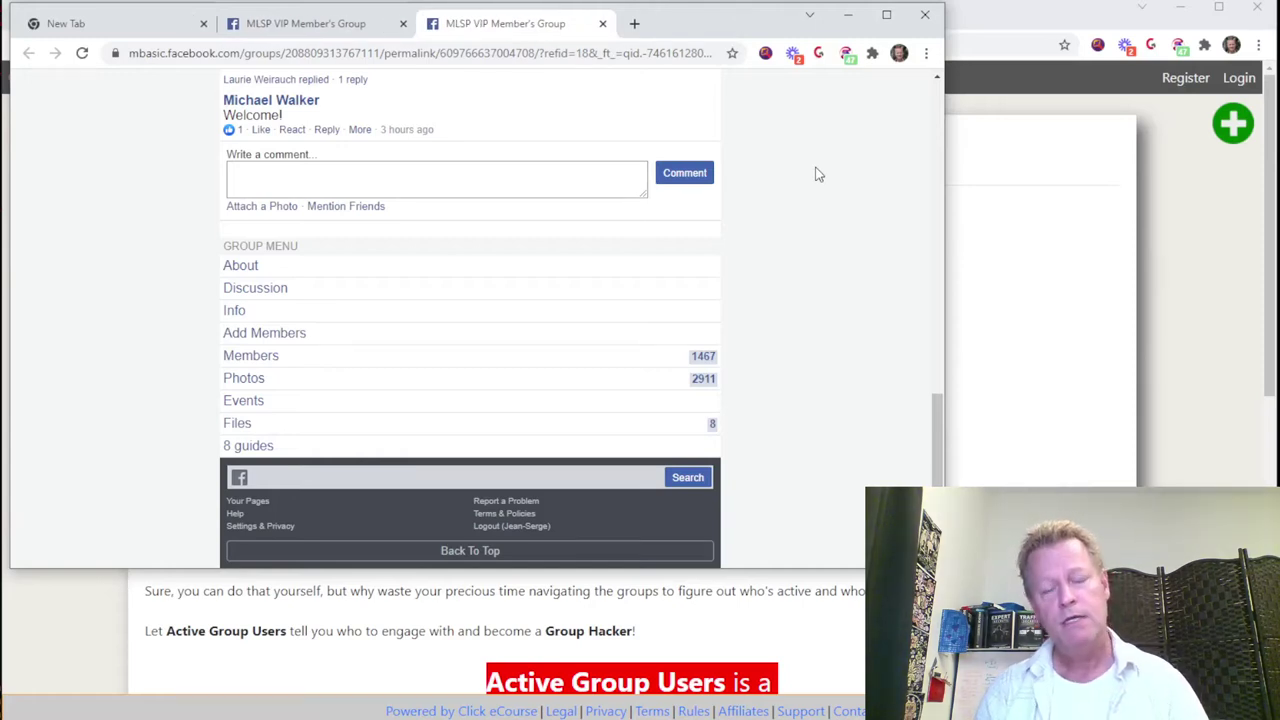
key(ctrl+w)
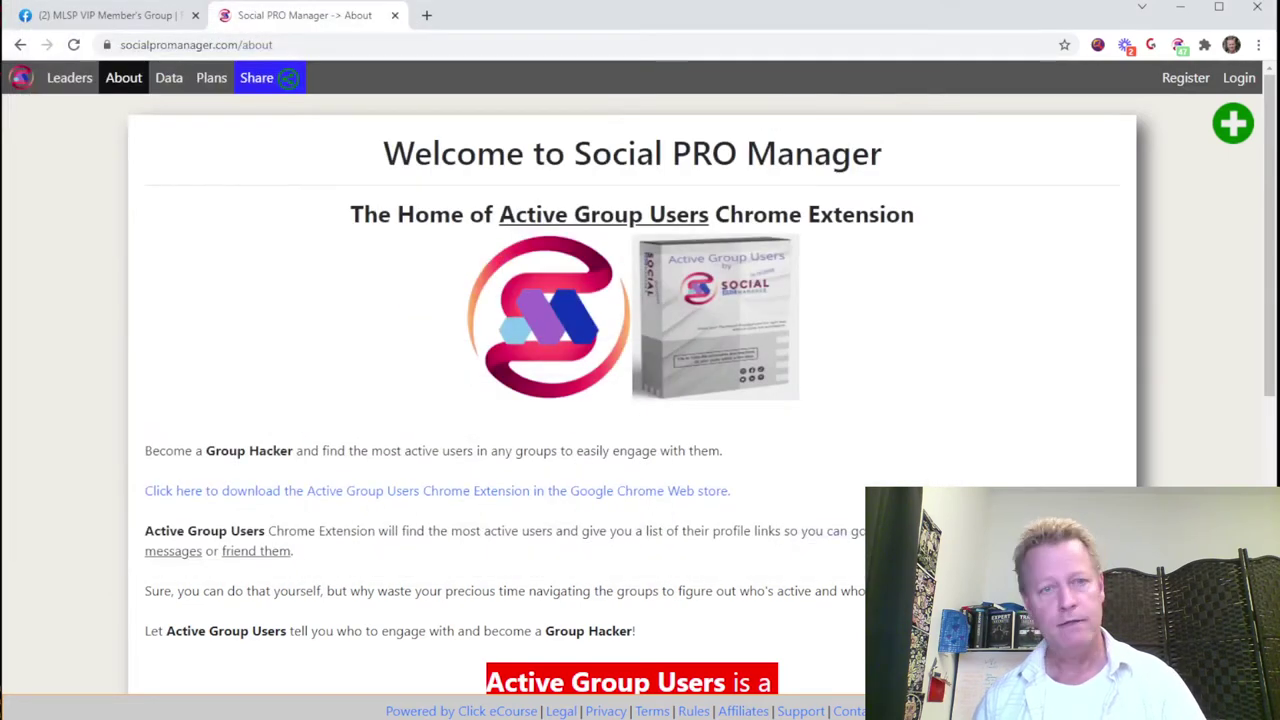
Step: Confirm the last scrape found 47 comments, browse the Leaders and Plans tabs, then return to Data
click(1179, 46)
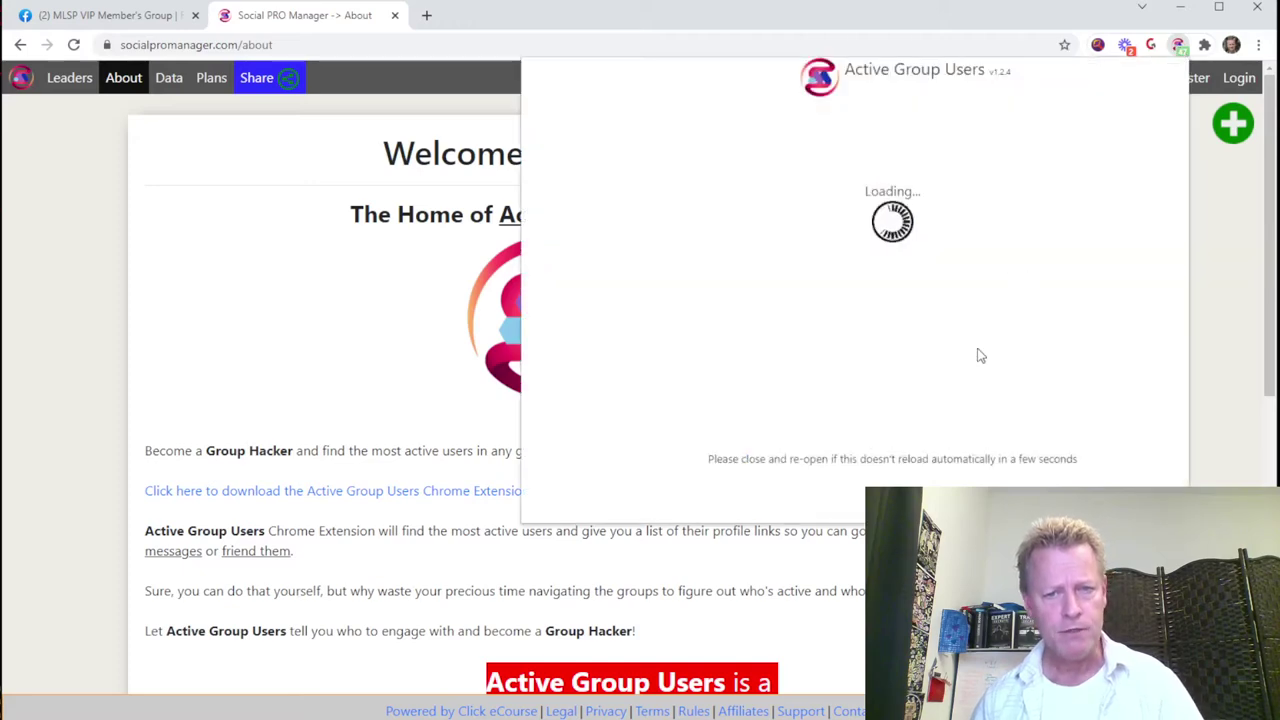
drag(745, 494, 1041, 484)
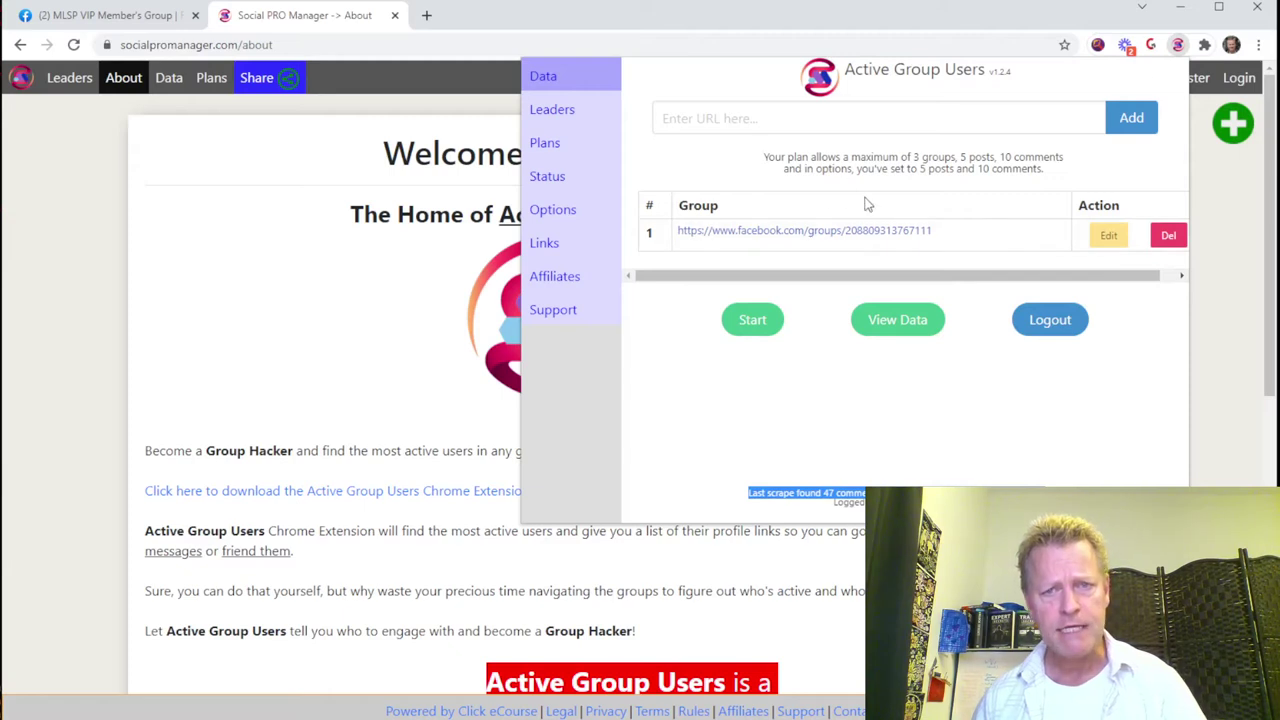
drag(907, 162, 975, 170)
click(980, 170)
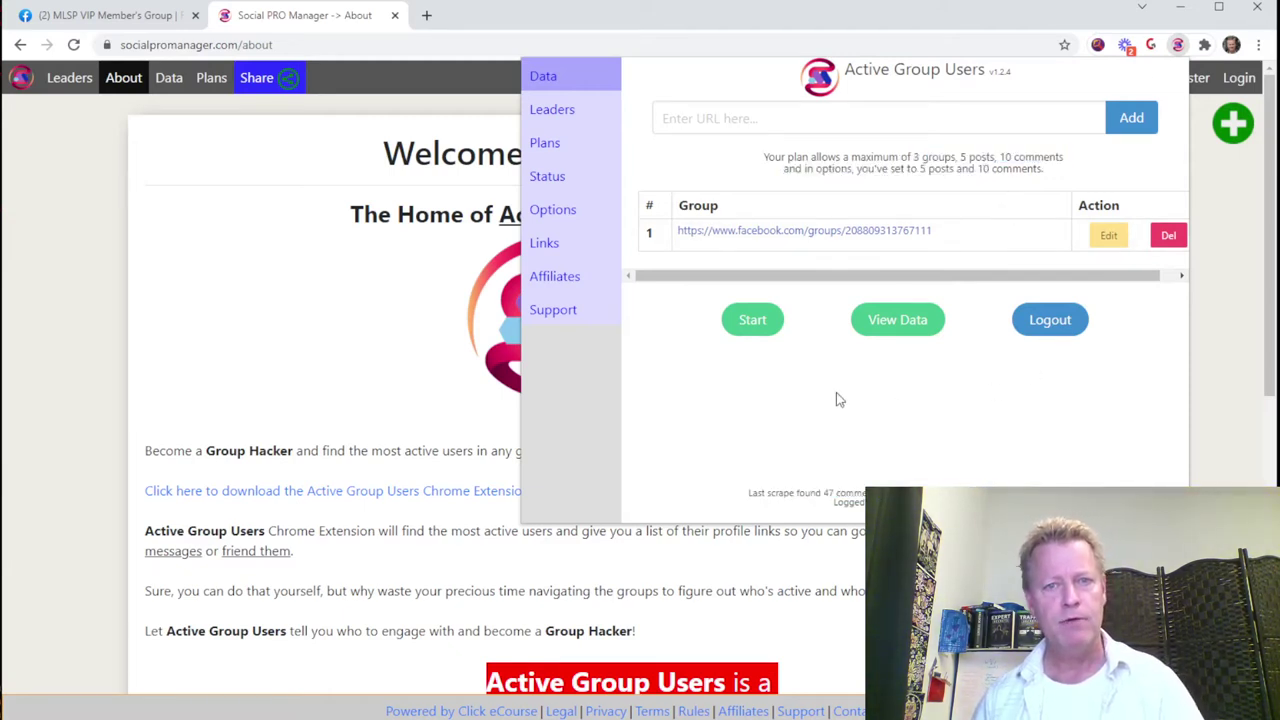
click(552, 109)
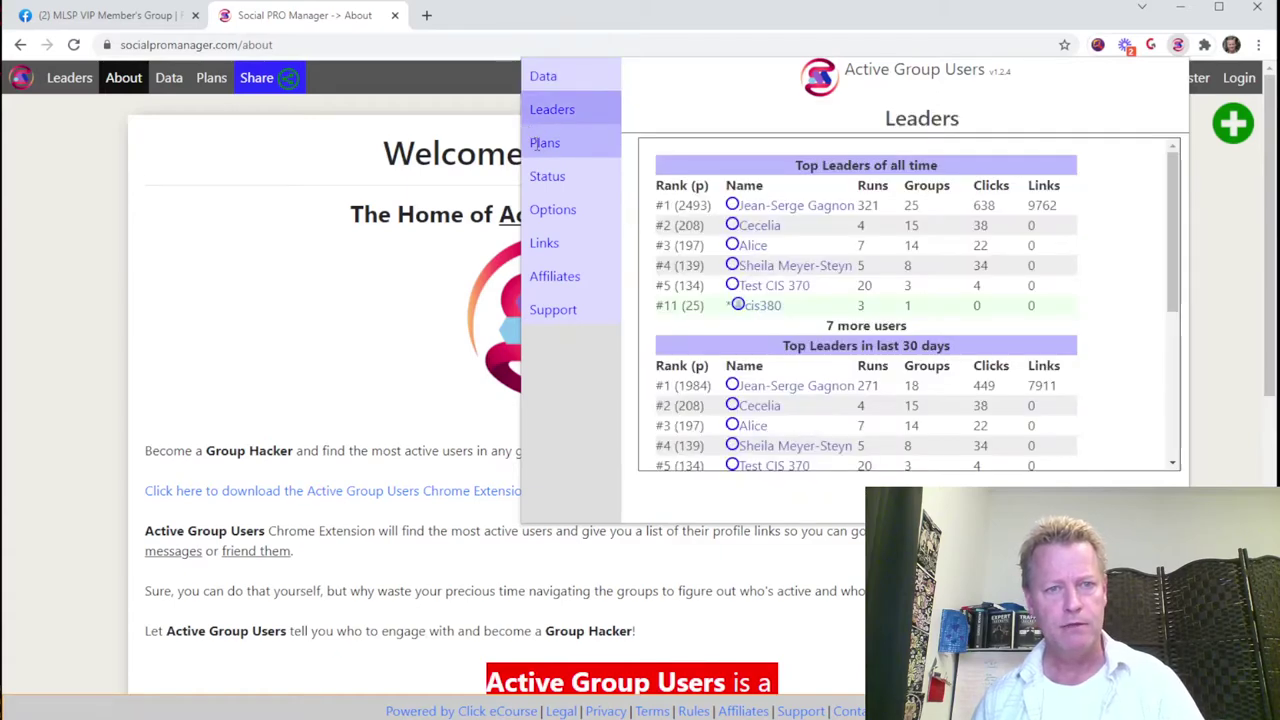
click(545, 143)
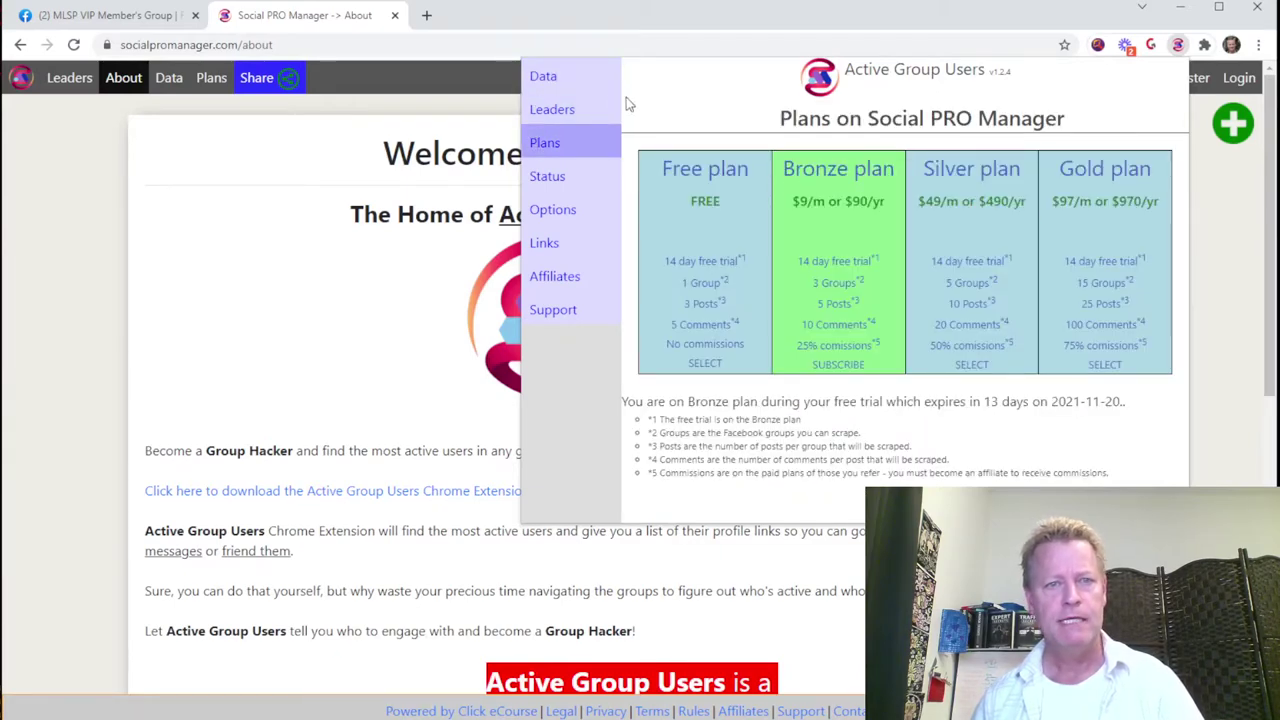
click(579, 78)
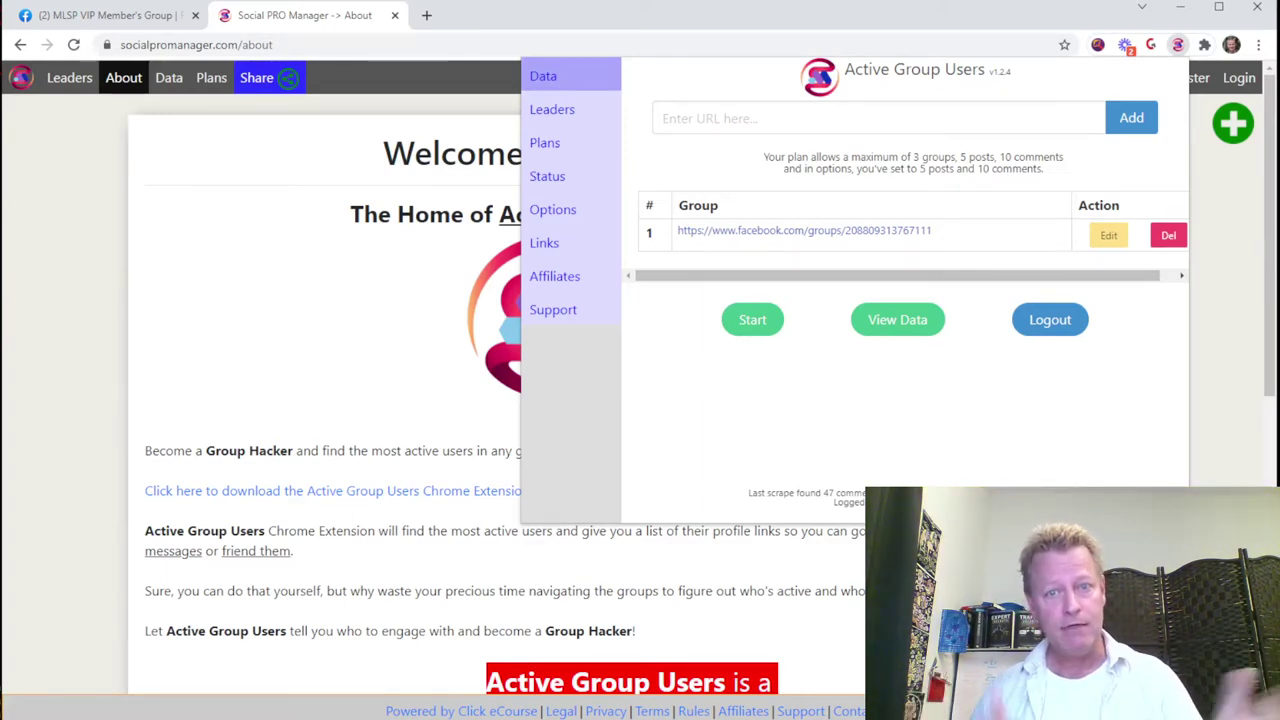
Step: Open View Data and scroll through the User data table of scraped commenters
click(905, 320)
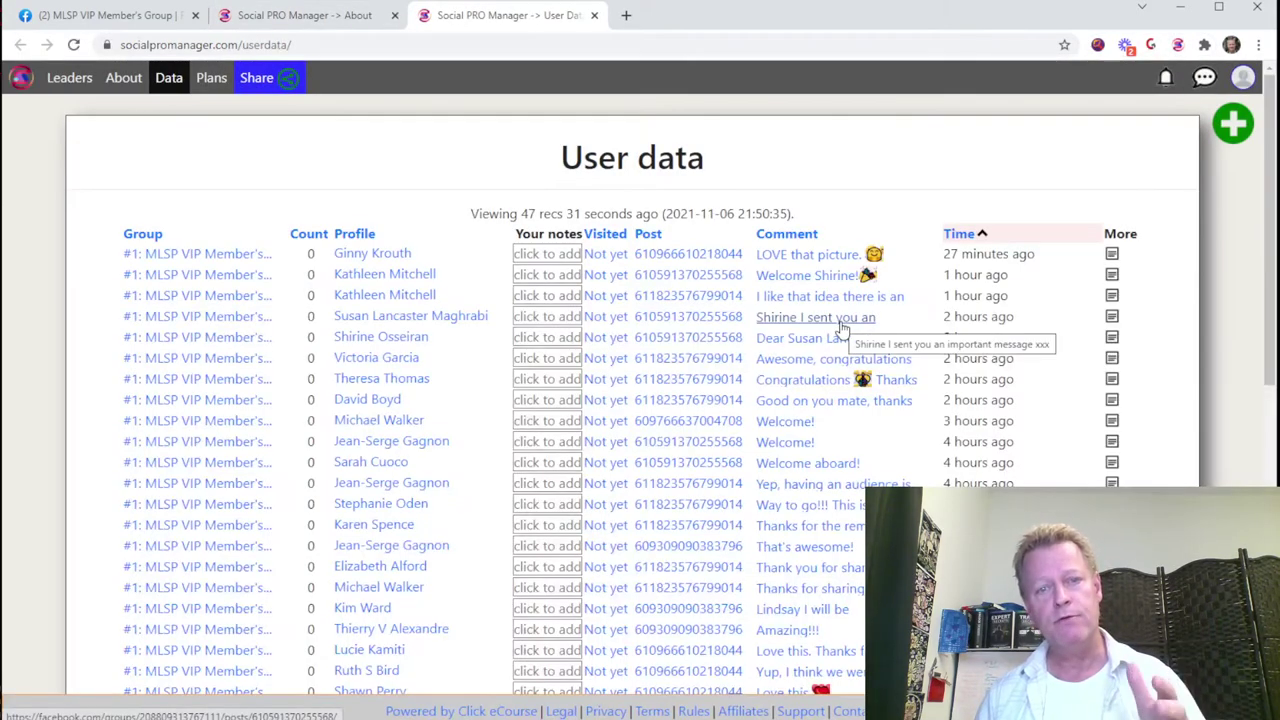
scroll(689, 386, down, 2)
scroll(689, 386, down, 5)
scroll(352, 232, up, 7)
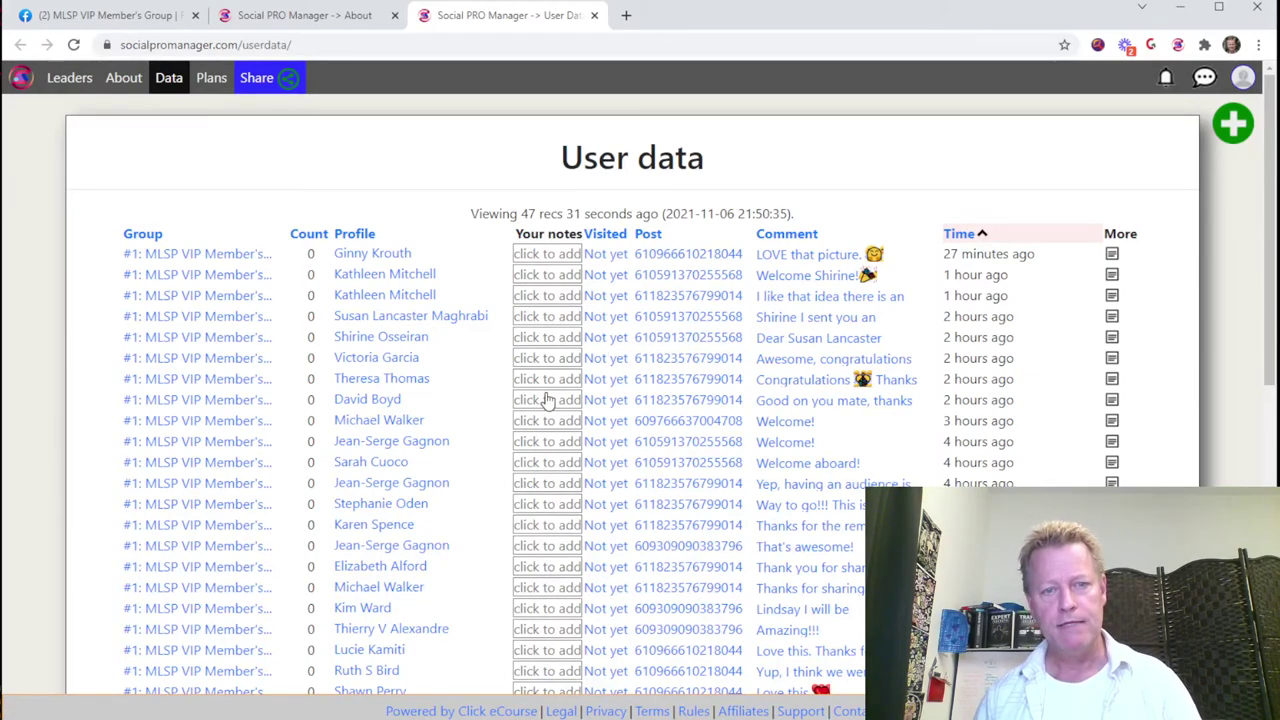
scroll(545, 400, down, 3)
scroll(417, 344, up, 2)
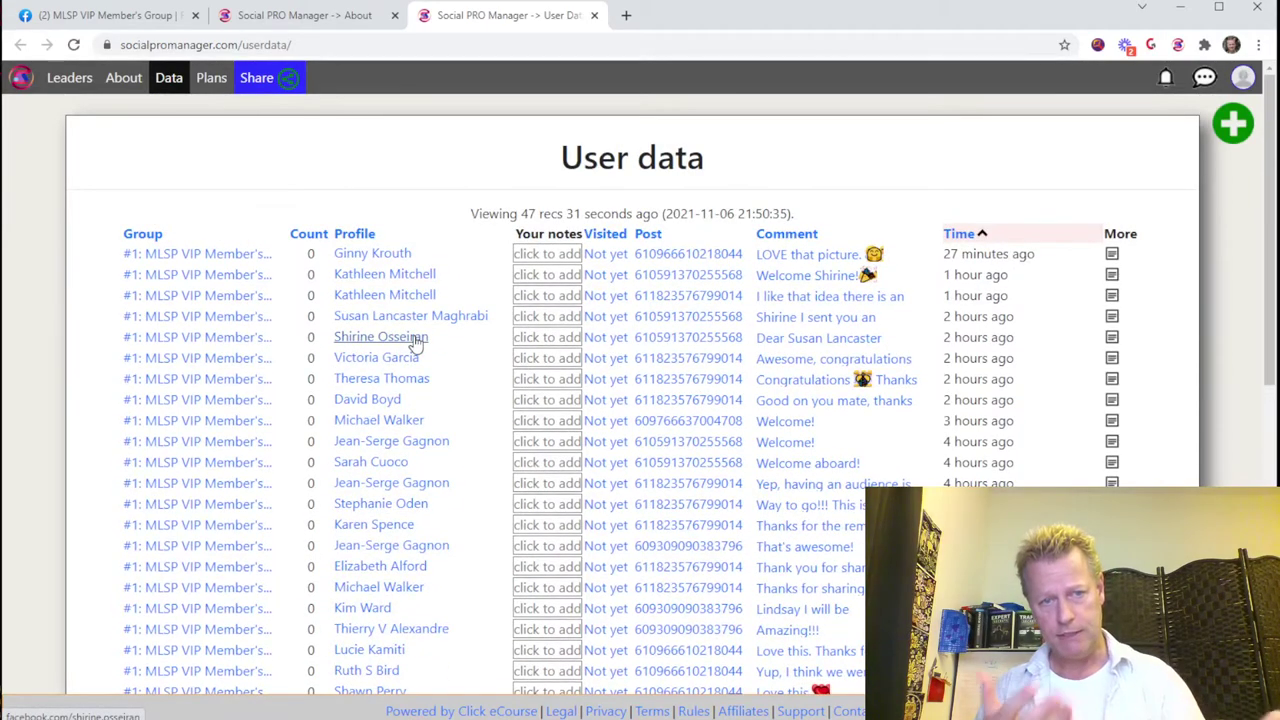
scroll(415, 343, down, 3)
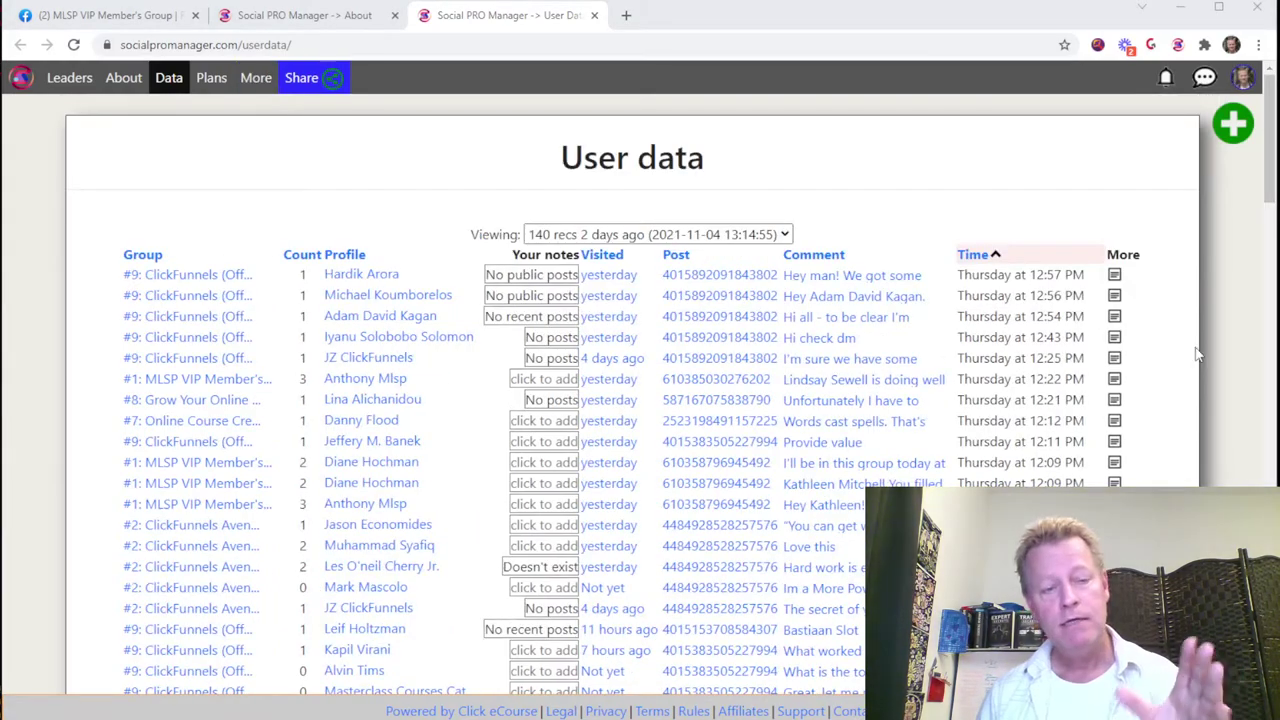
scroll(160, 420, down, 6)
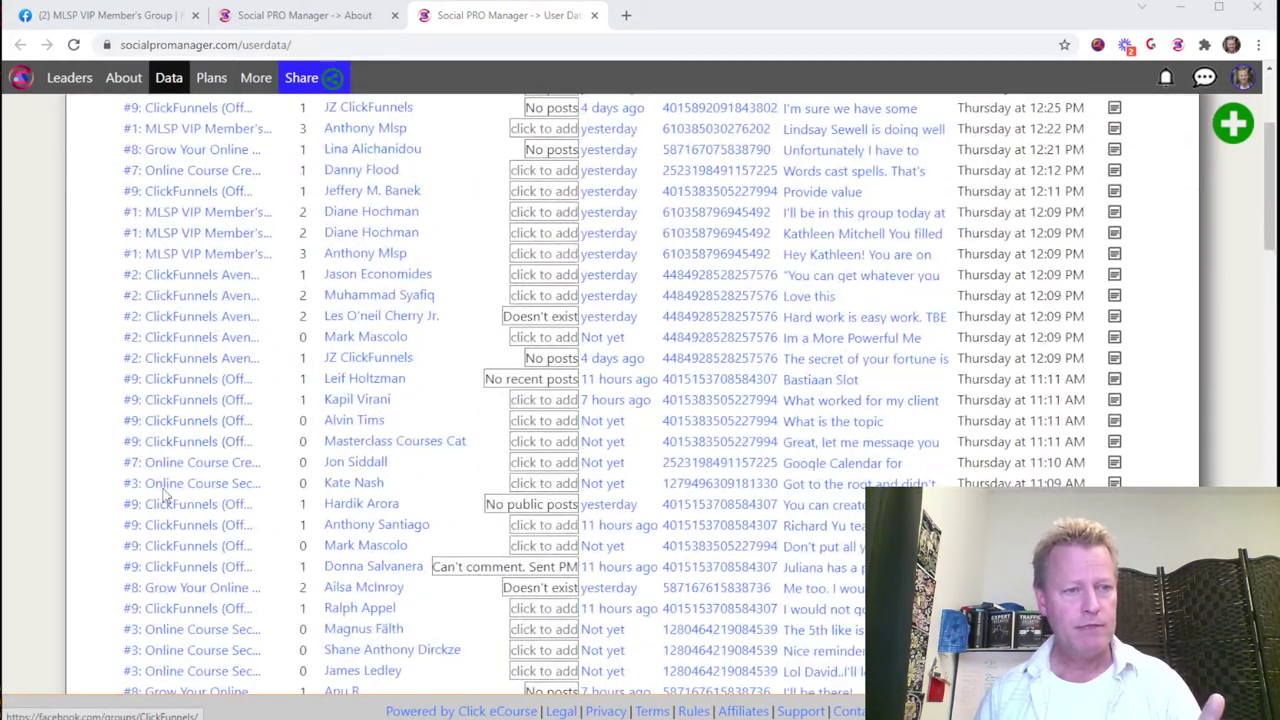
scroll(165, 505, up, 6)
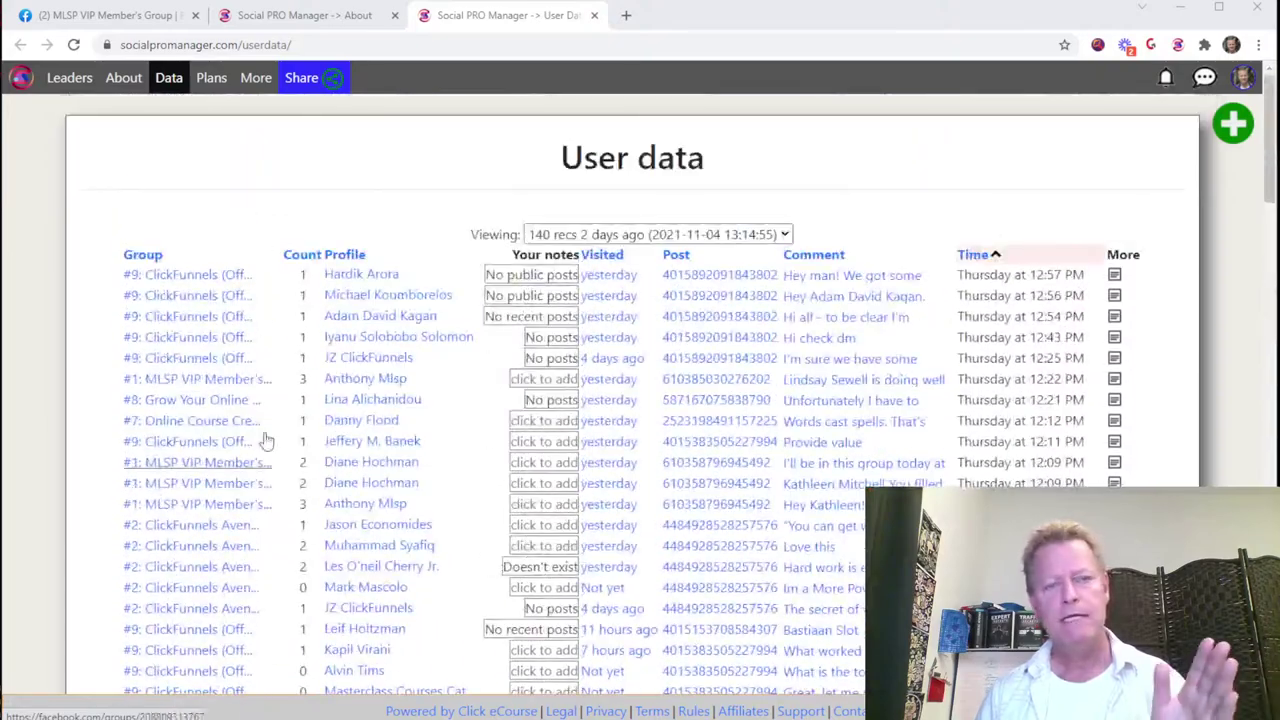
scroll(385, 420, down, 3)
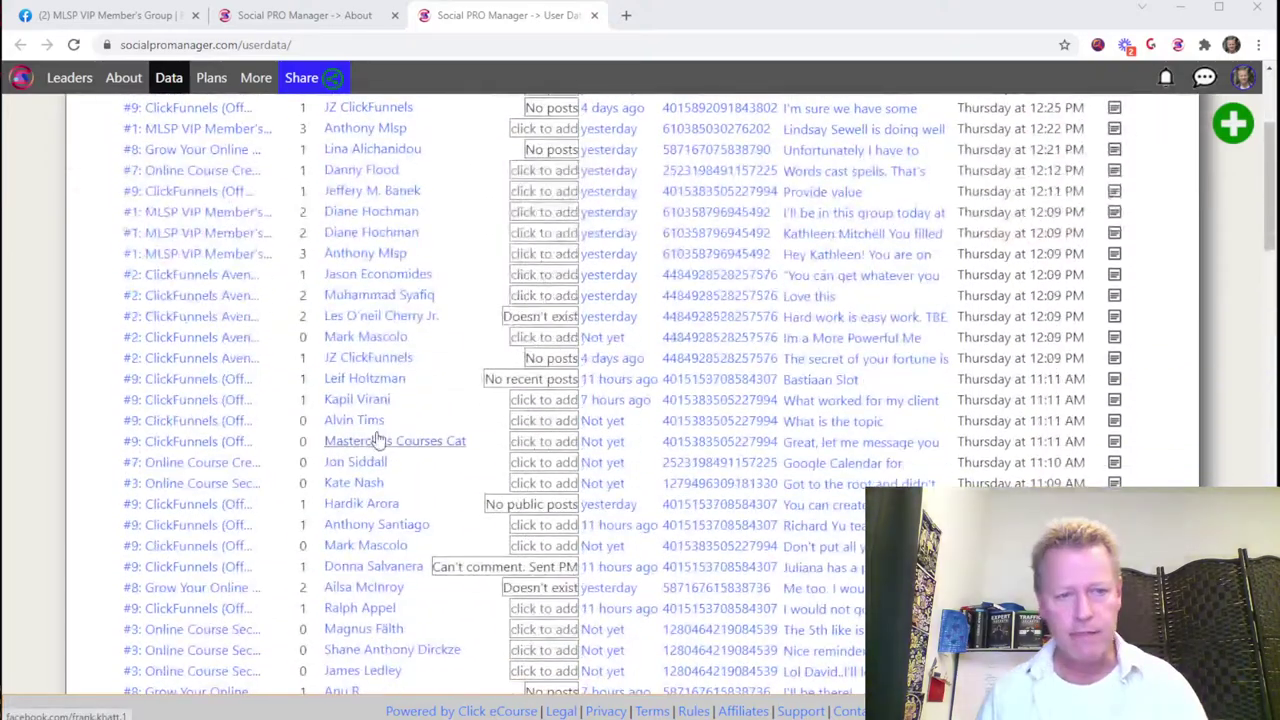
scroll(310, 340, up, 3)
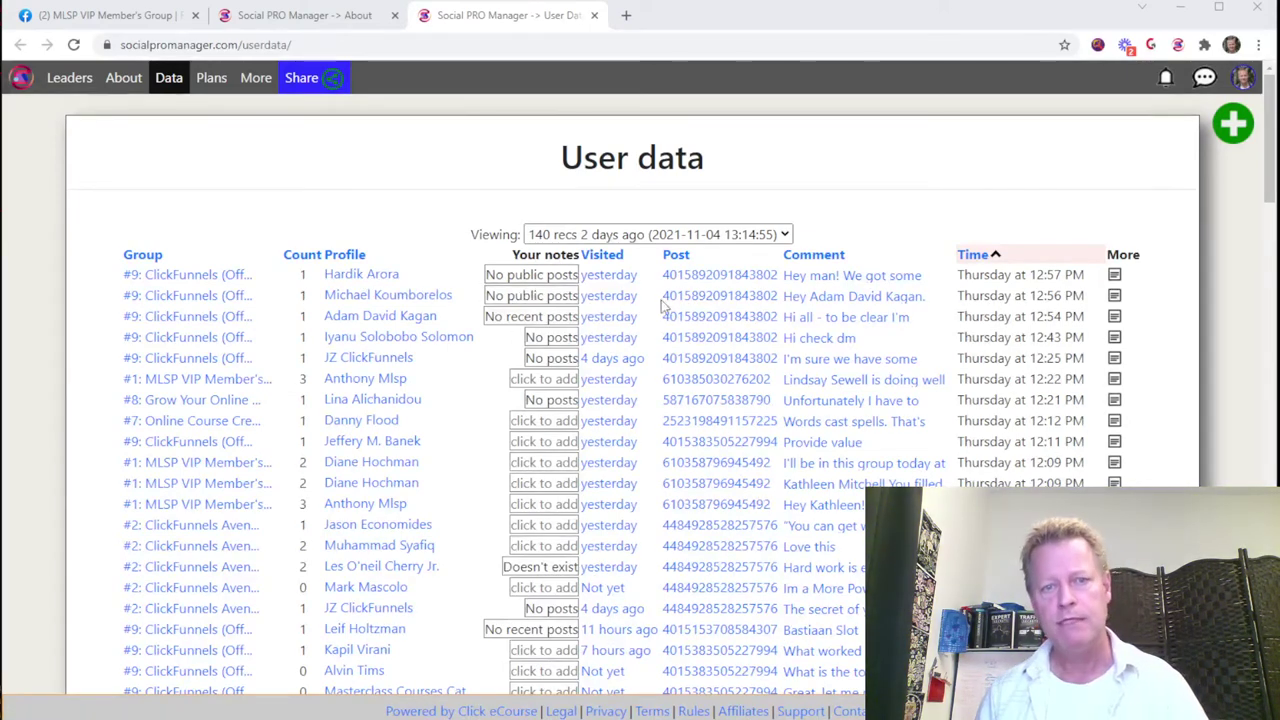
mouse_move(617, 280)
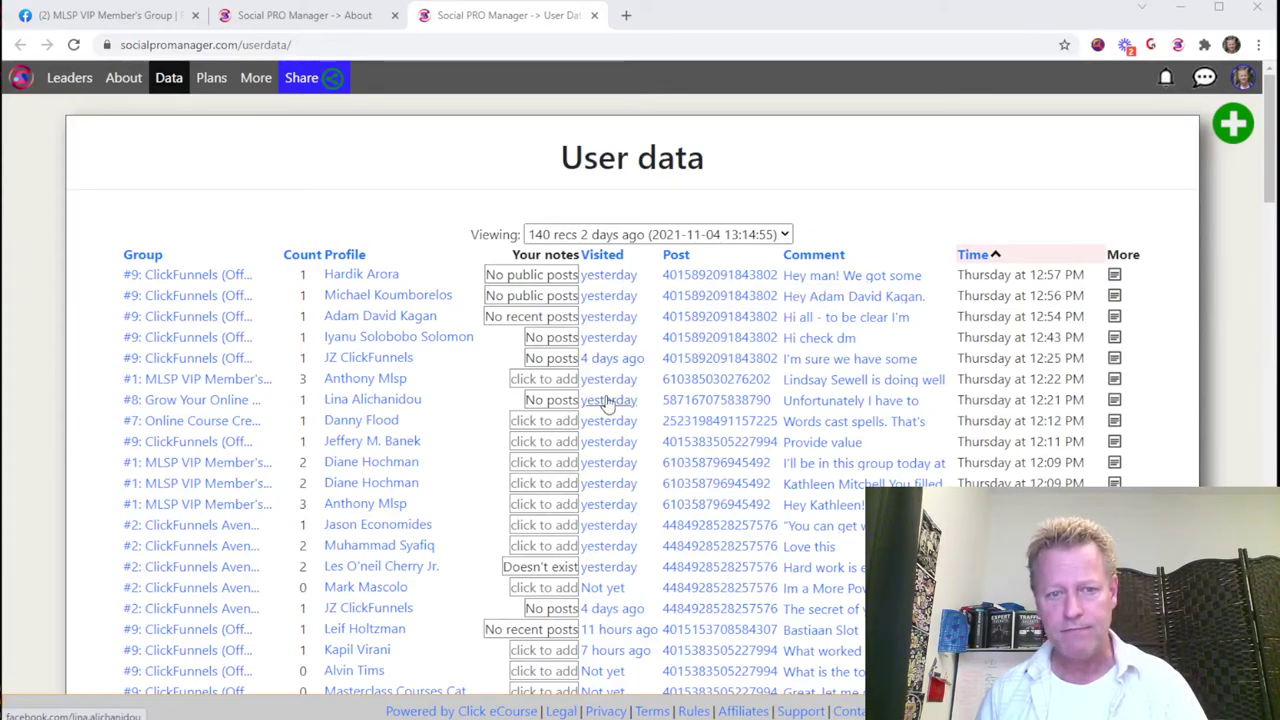
scroll(622, 487, down, 3)
scroll(616, 395, down, 3)
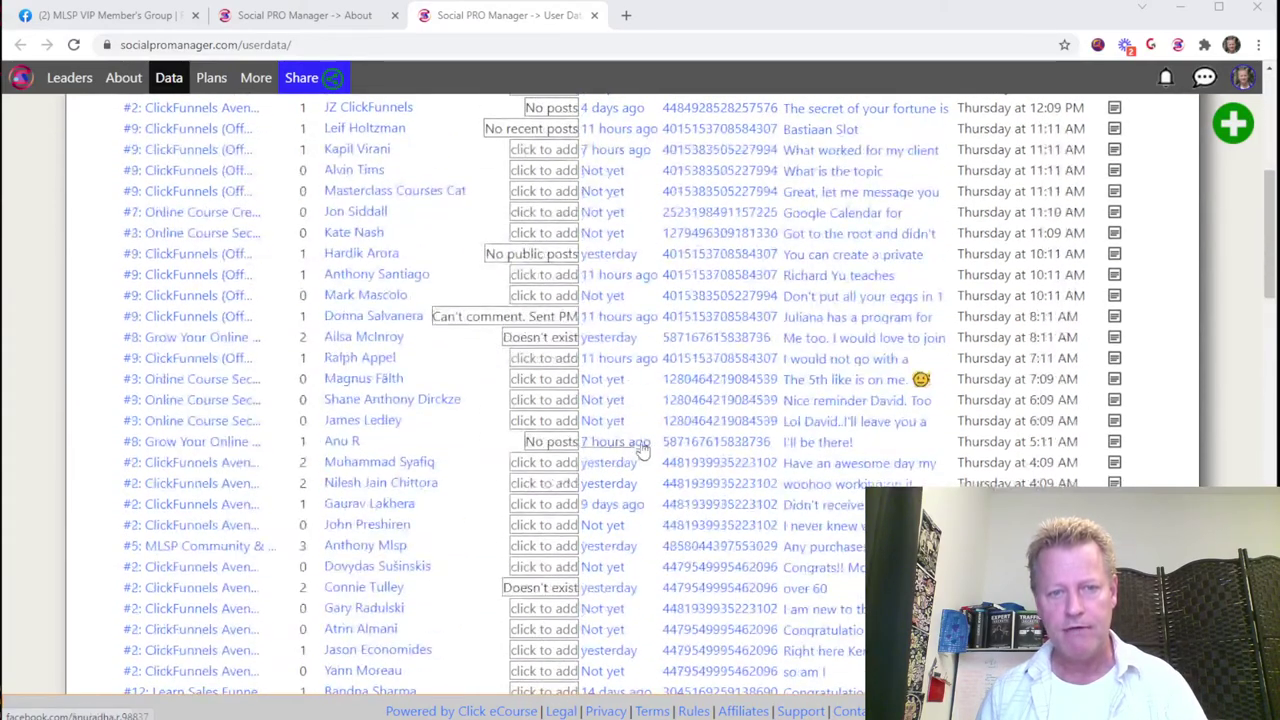
scroll(613, 362, down, 4)
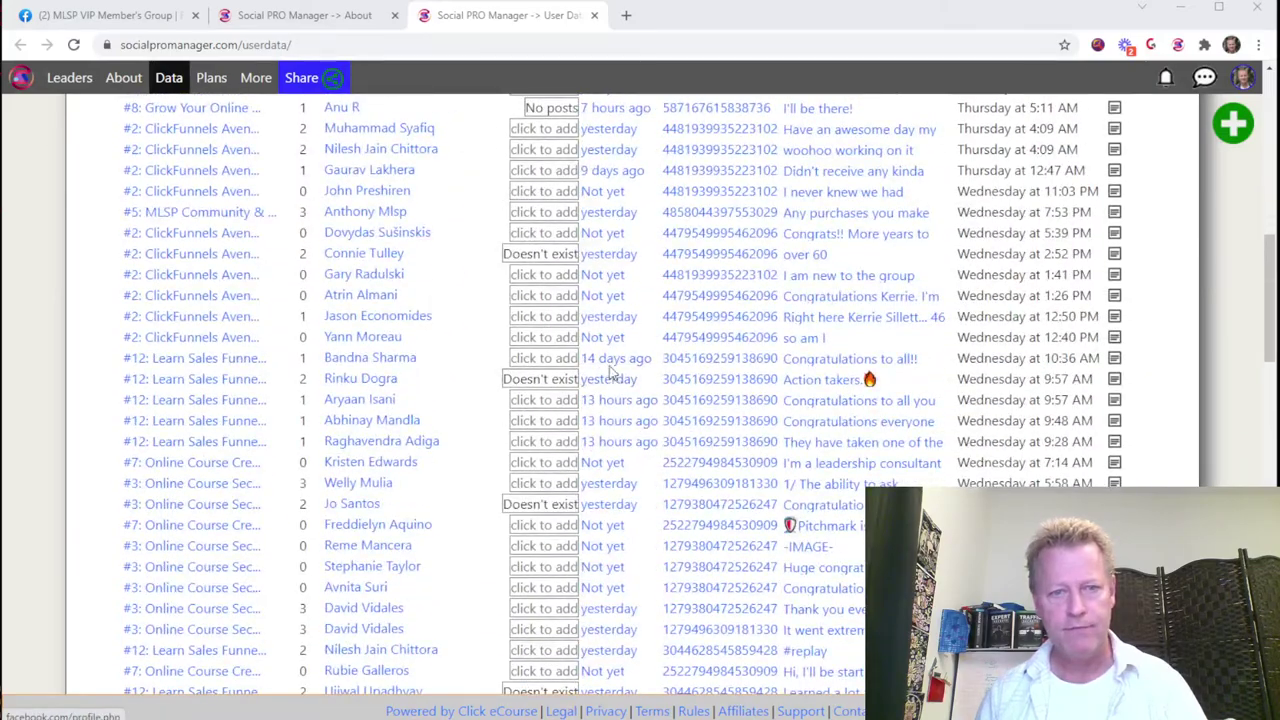
scroll(615, 460, down, 12)
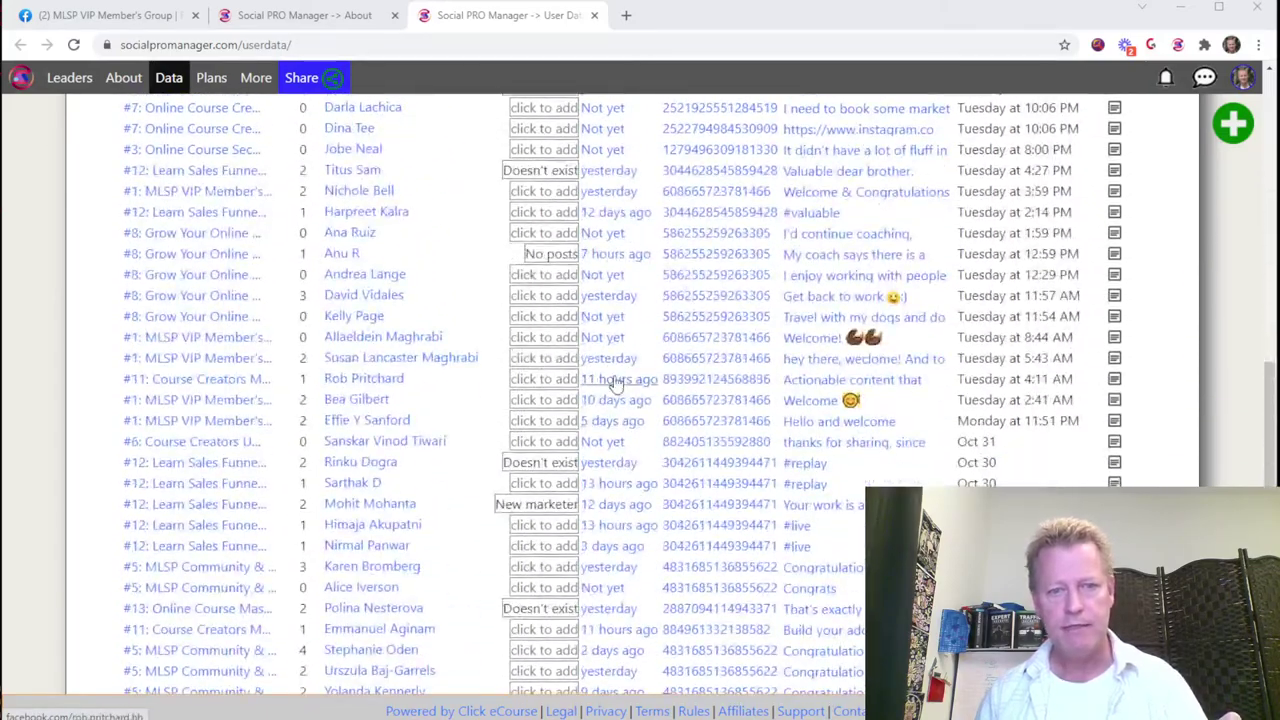
scroll(613, 432, down, 3)
scroll(618, 436, up, 8)
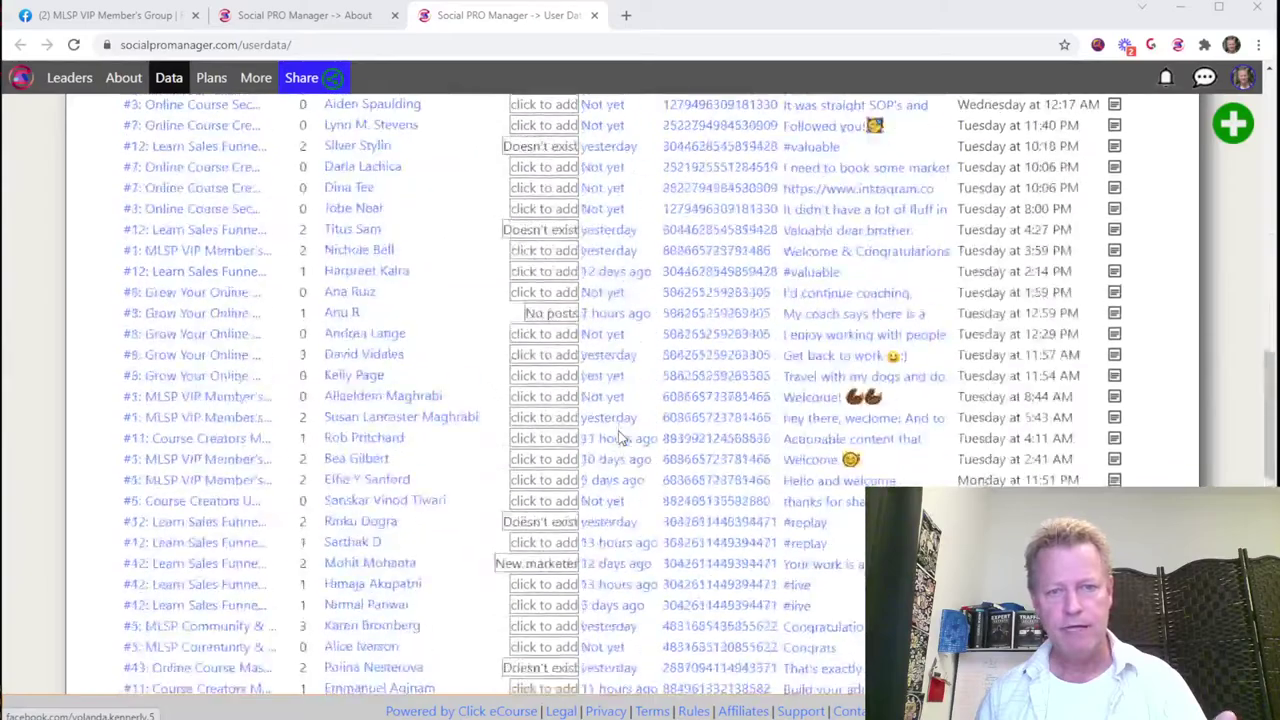
scroll(618, 436, up, 10)
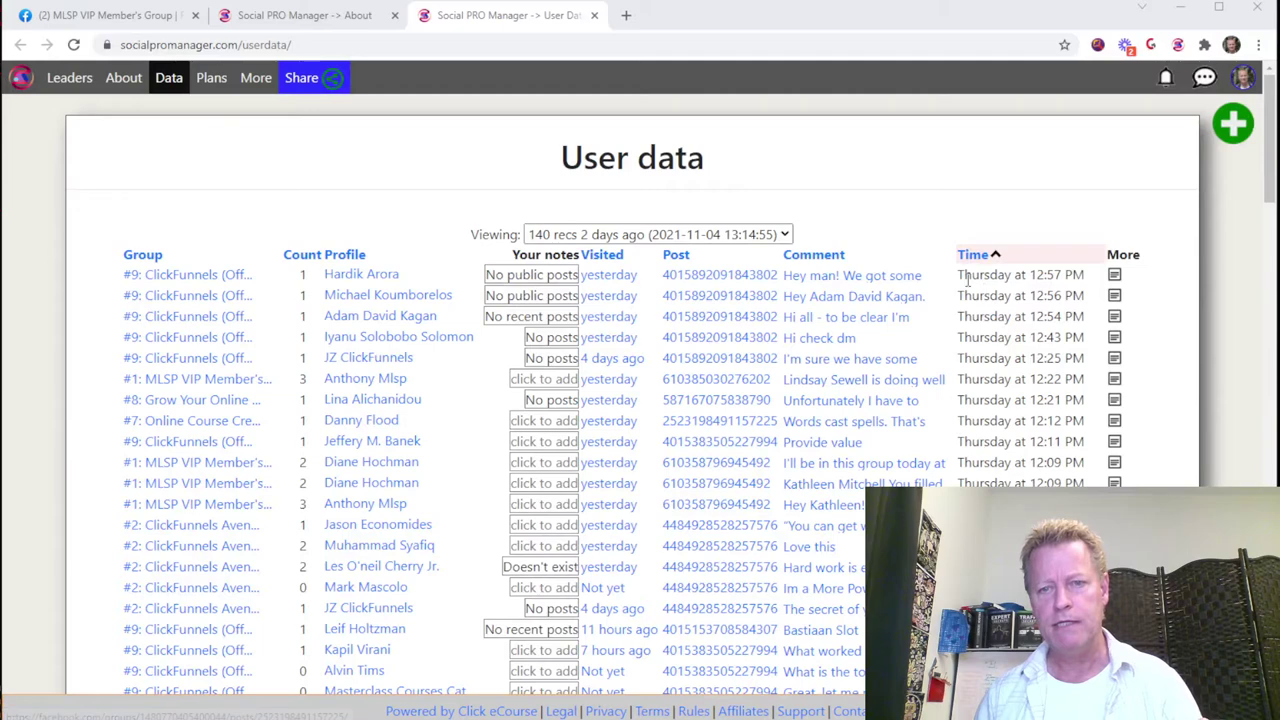
drag(983, 282, 1074, 283)
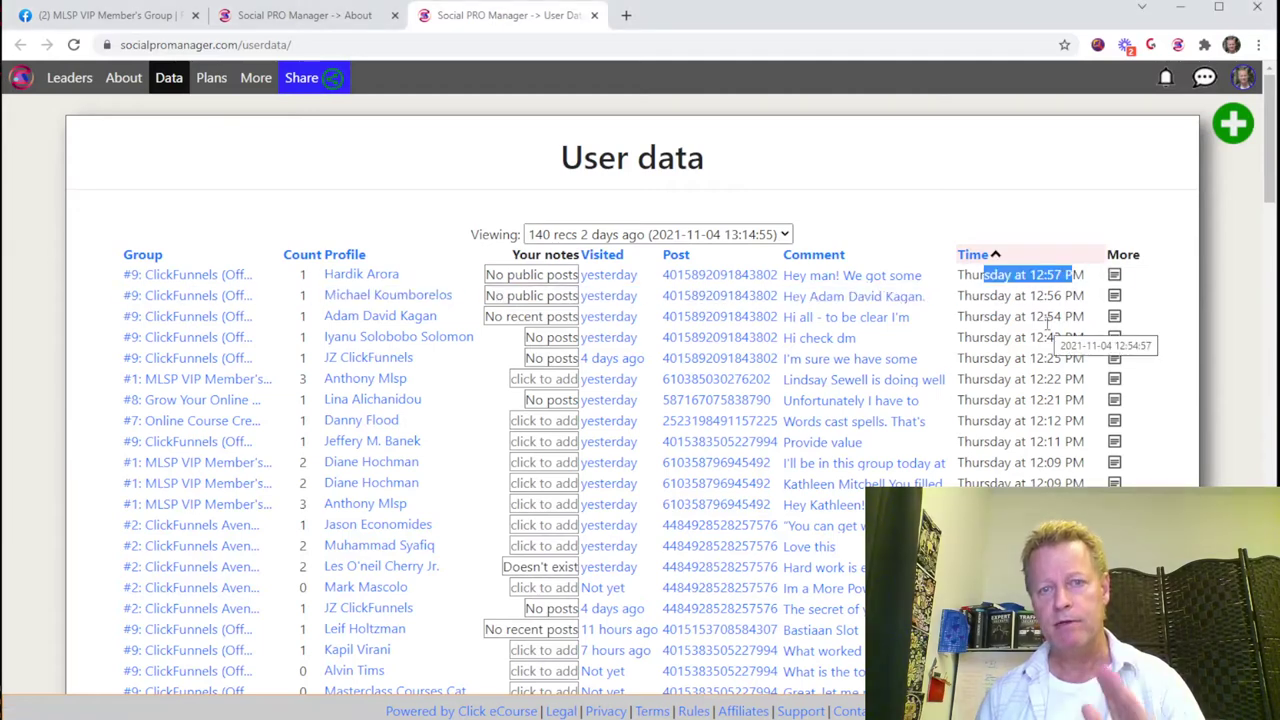
click(675, 238)
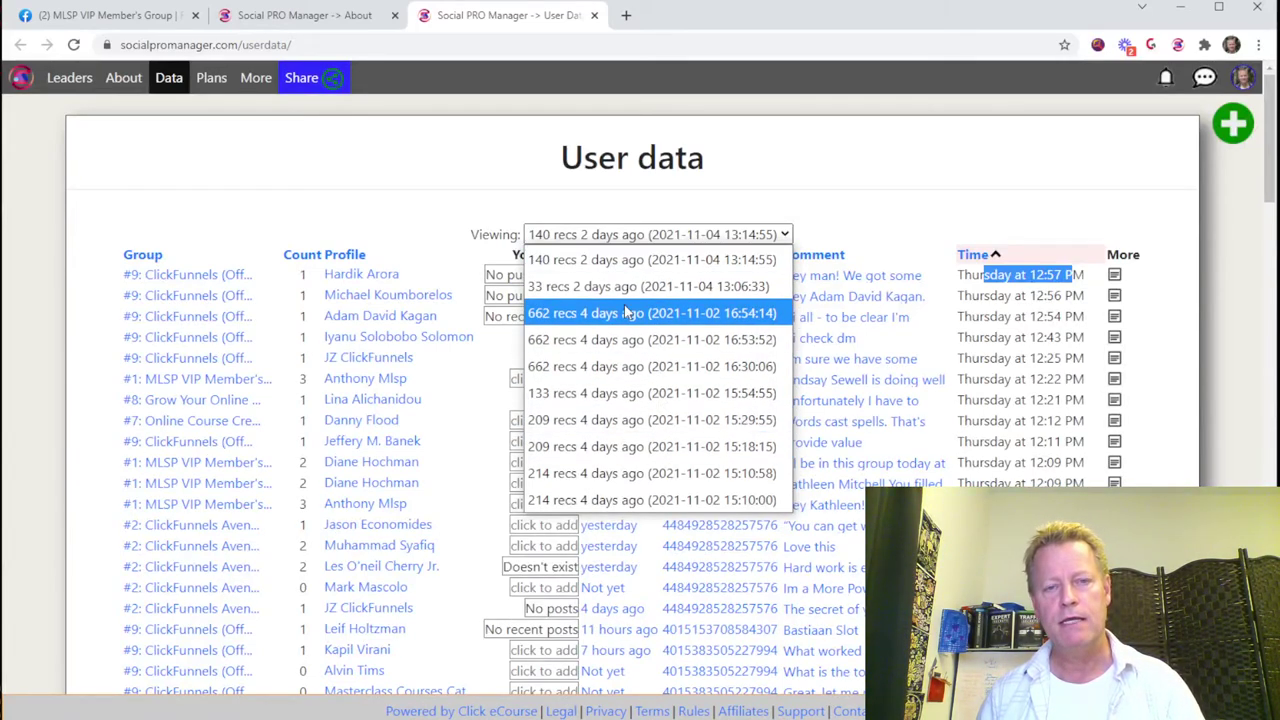
click(645, 259)
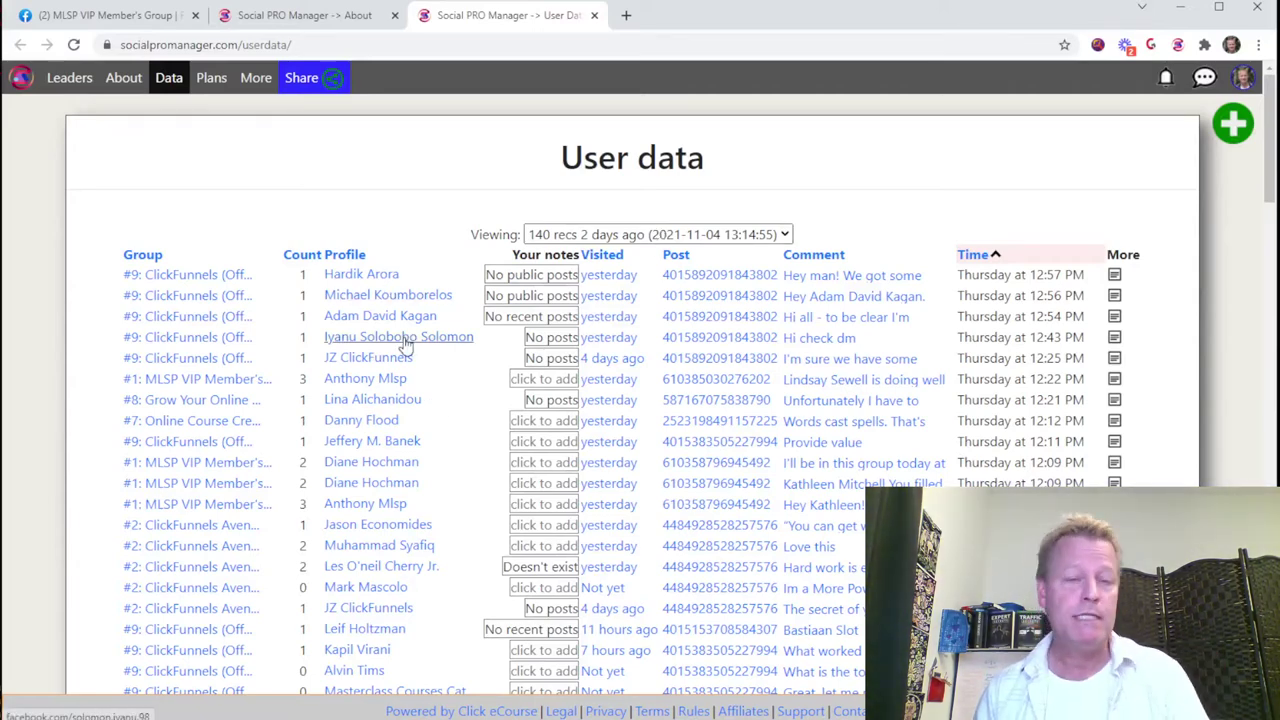
scroll(405, 345, down, 5)
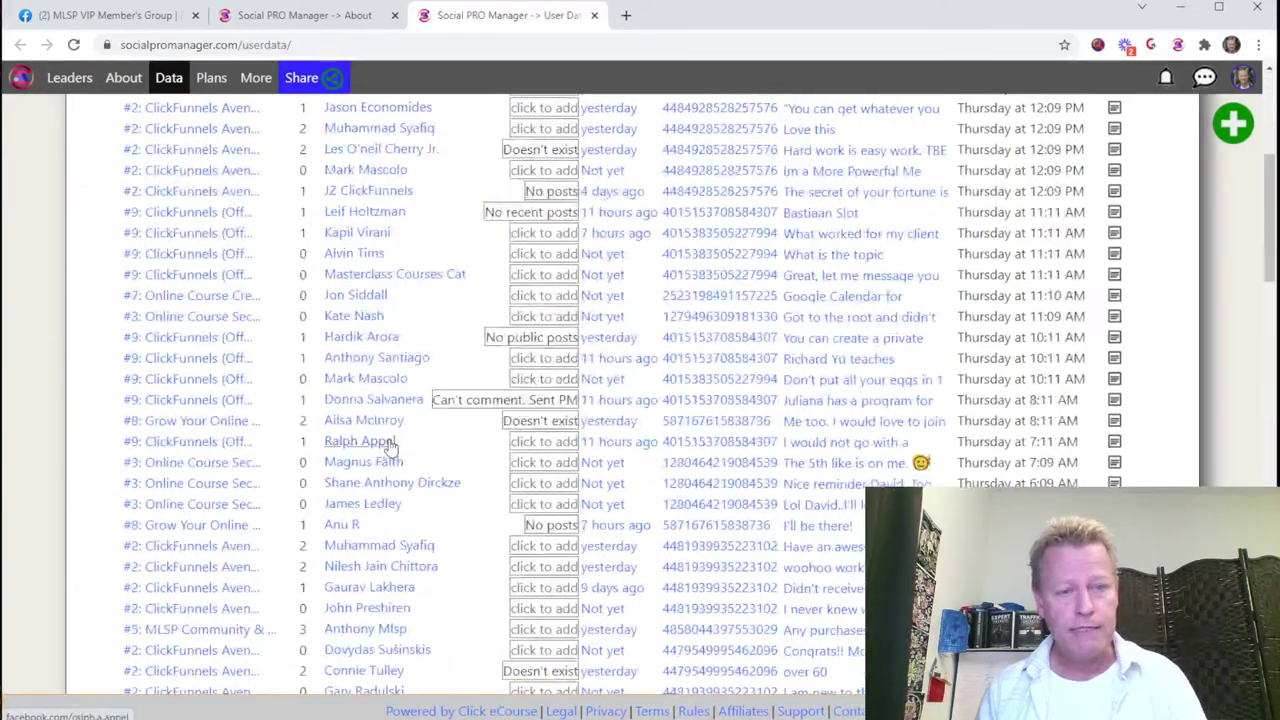
scroll(390, 447, up, 3)
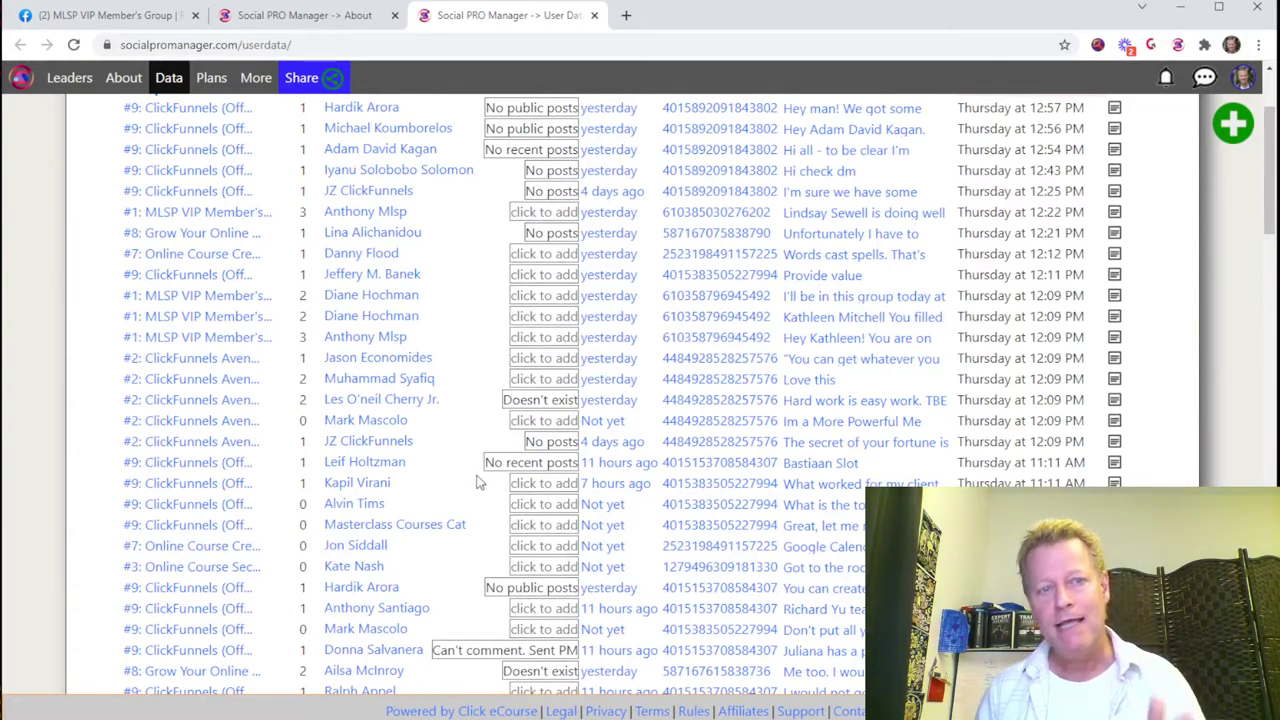
scroll(424, 369, up, 2)
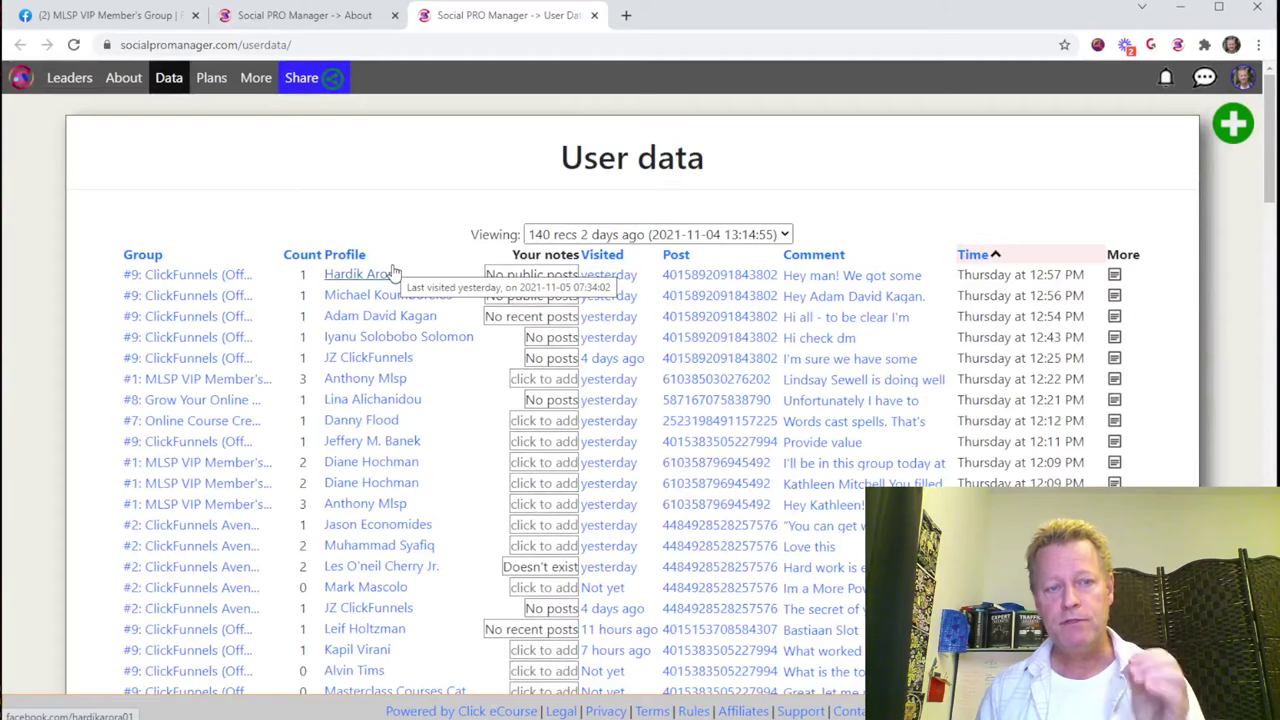
mouse_move(393, 462)
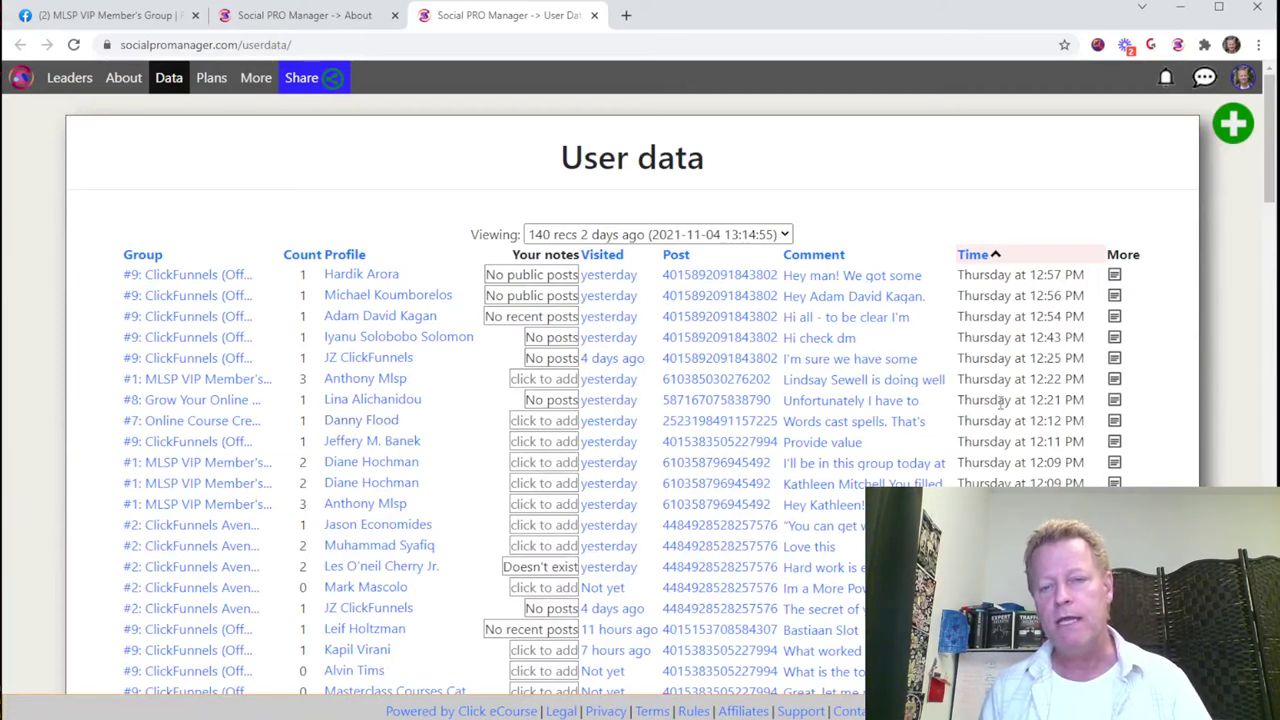
drag(997, 296, 1028, 447)
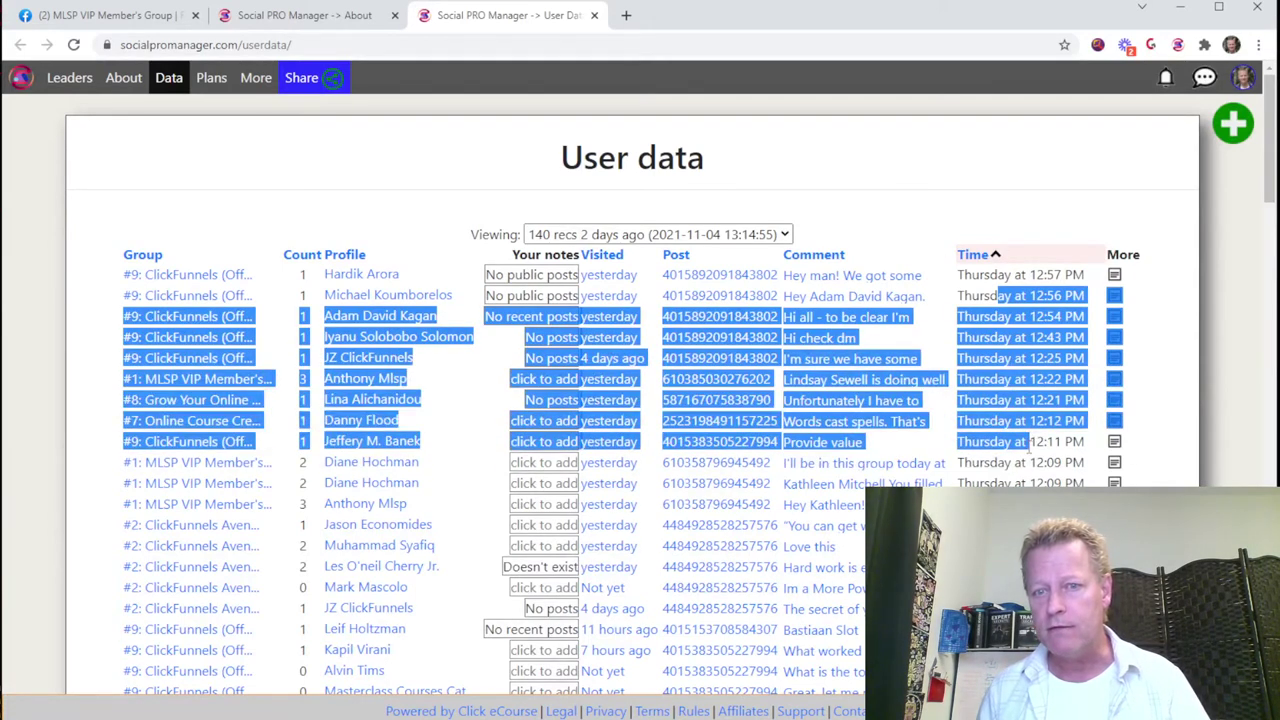
click(1037, 420)
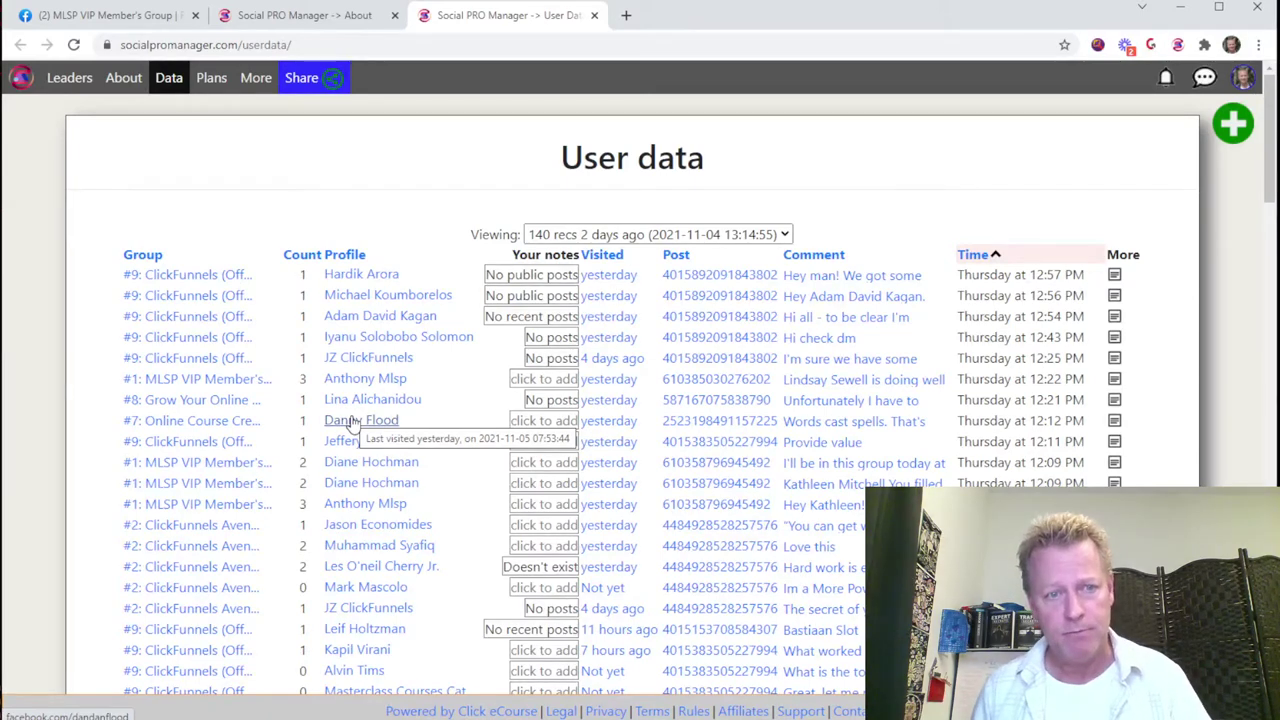
mouse_move(383, 386)
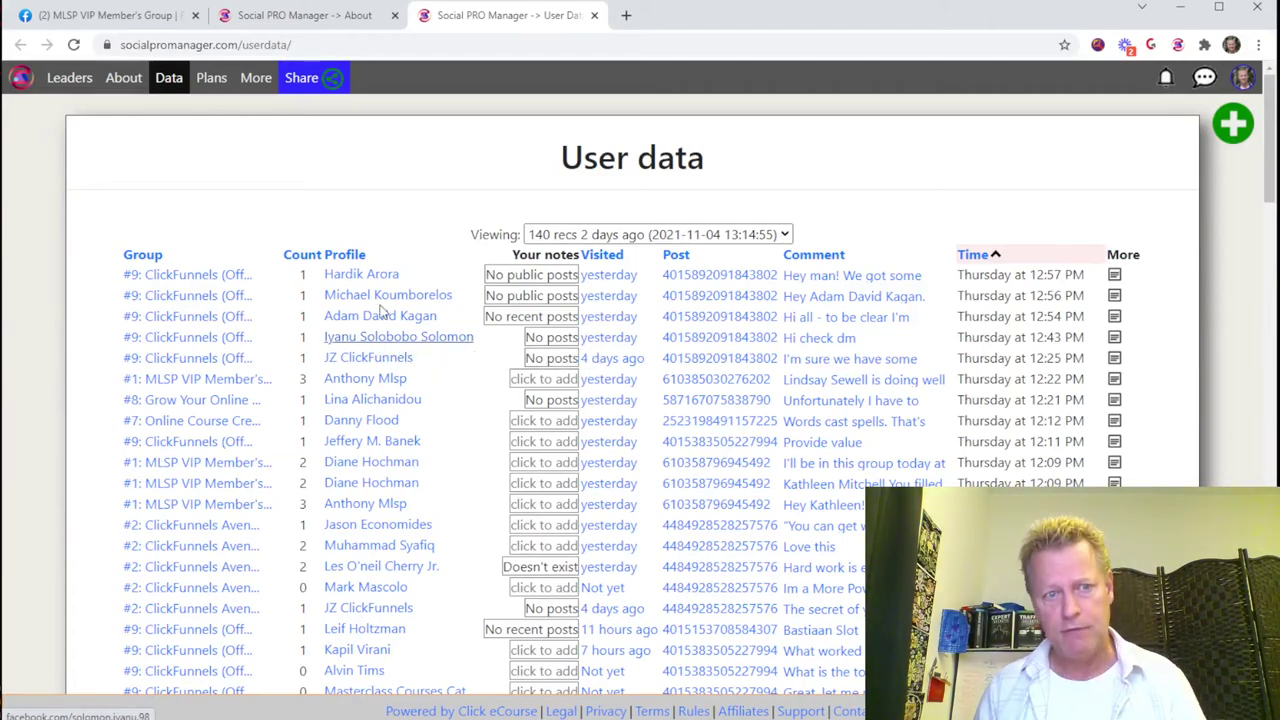
scroll(440, 468, down, 2)
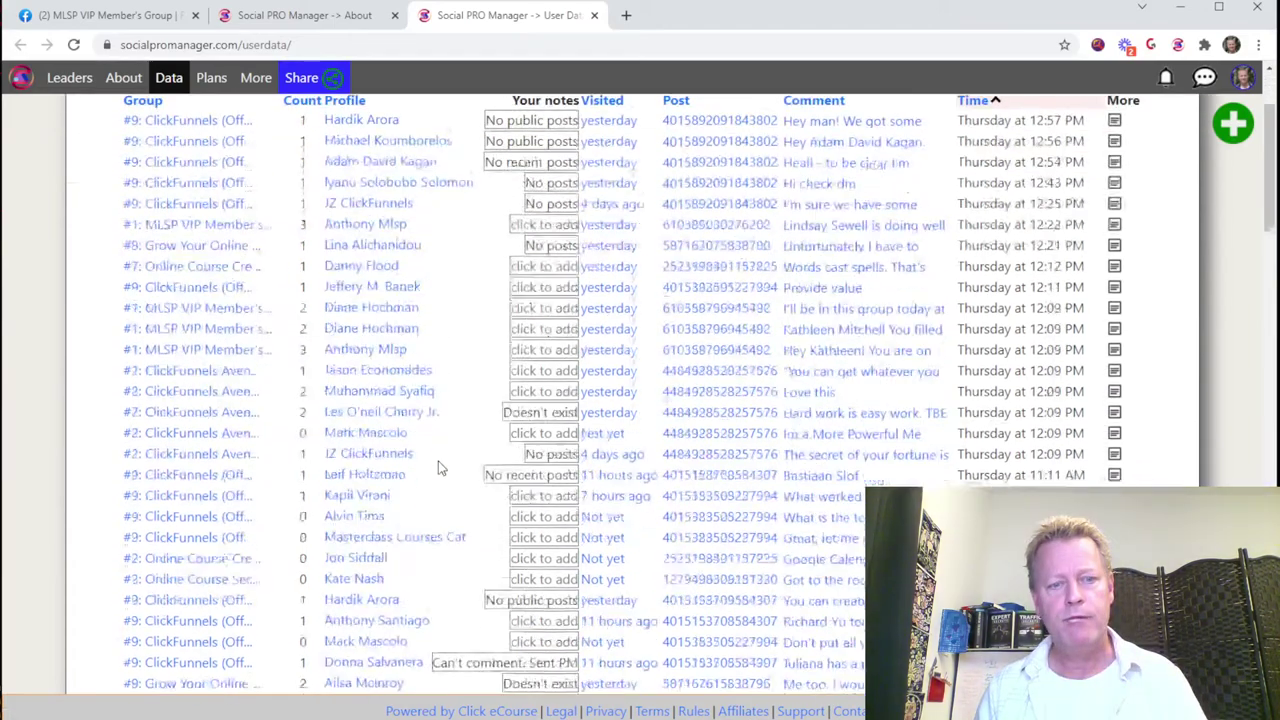
click(381, 424)
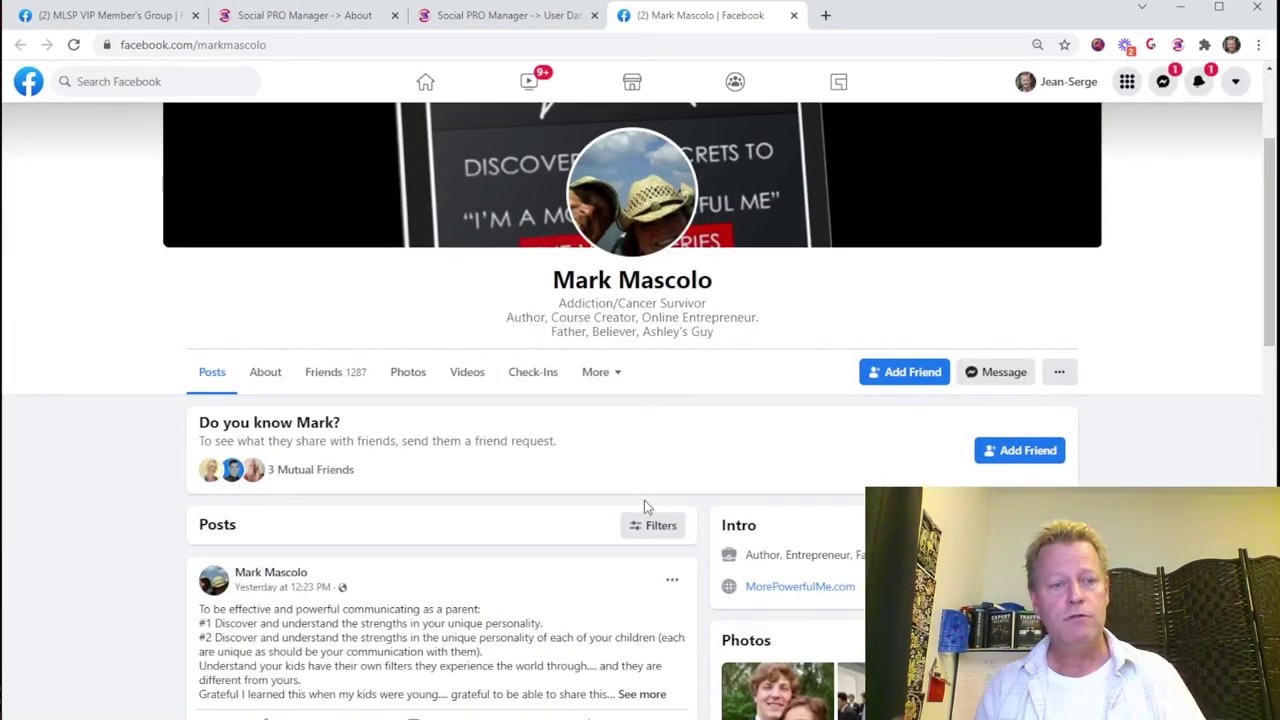
Step: Scroll the commenter's profile and give the newest parenting-communication post a Love reaction
scroll(874, 249, down, 2)
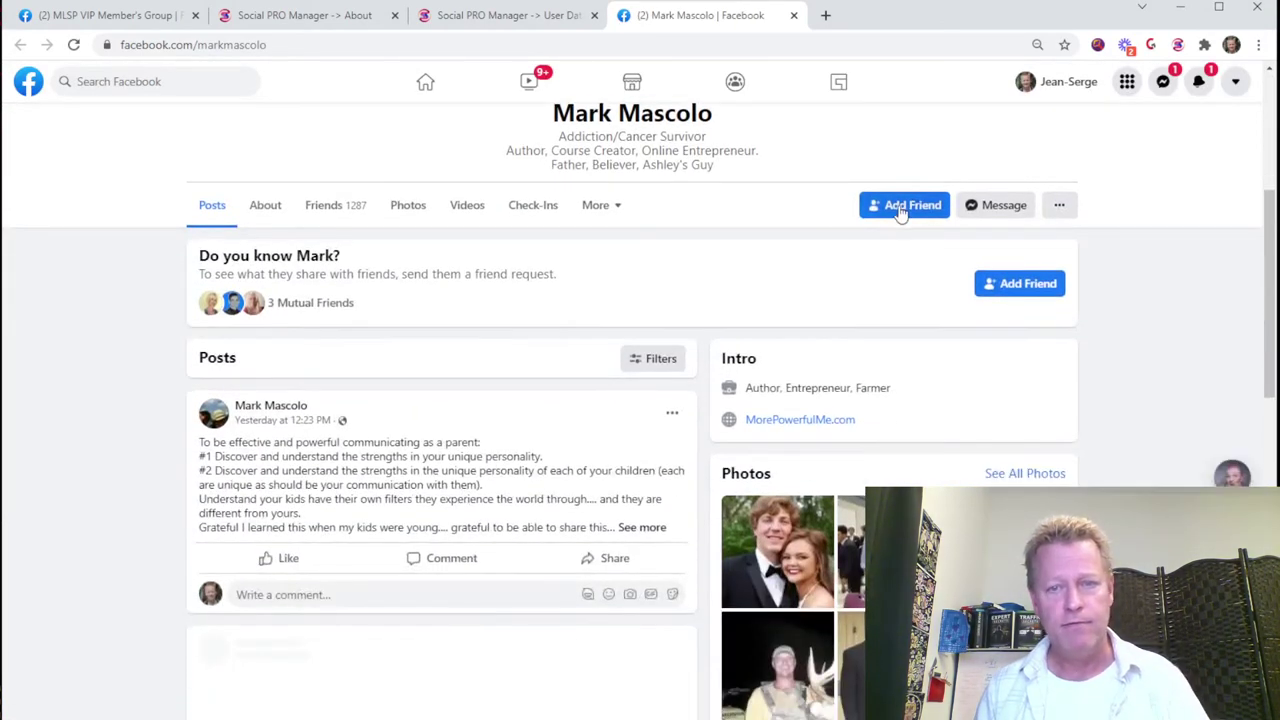
scroll(594, 448, down, 4)
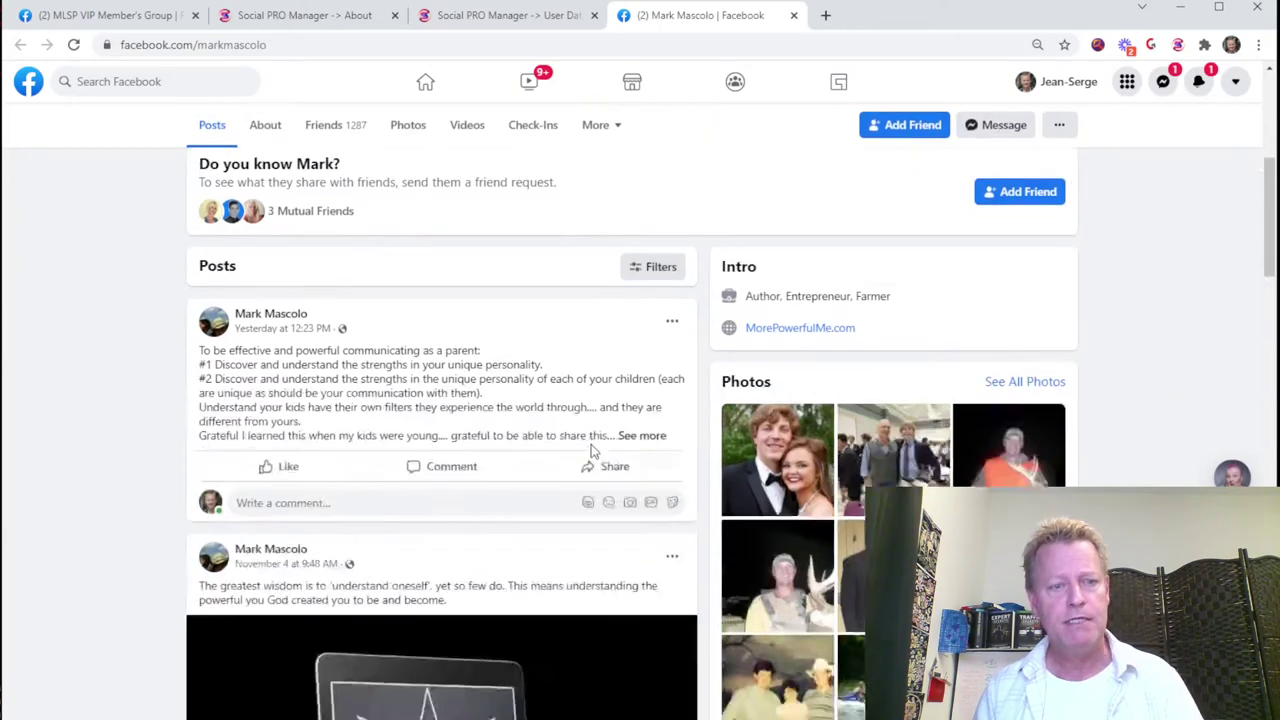
scroll(333, 333, up, 3)
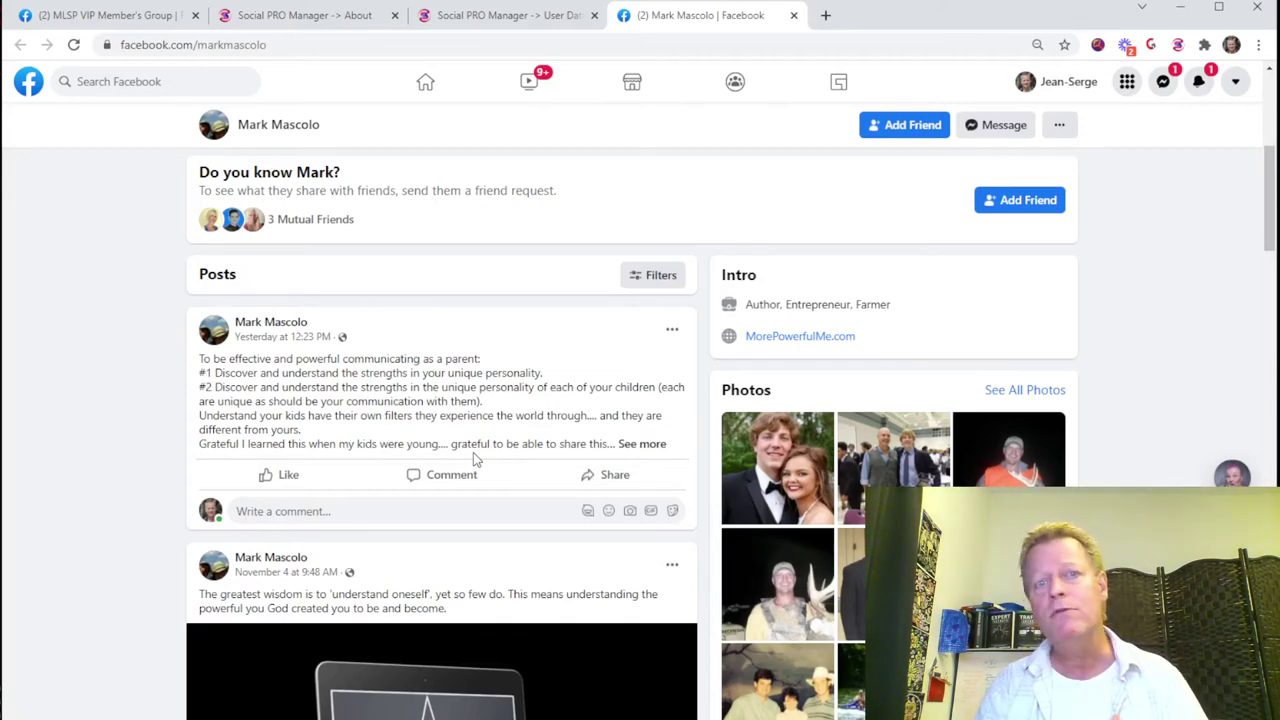
scroll(475, 458, down, 3)
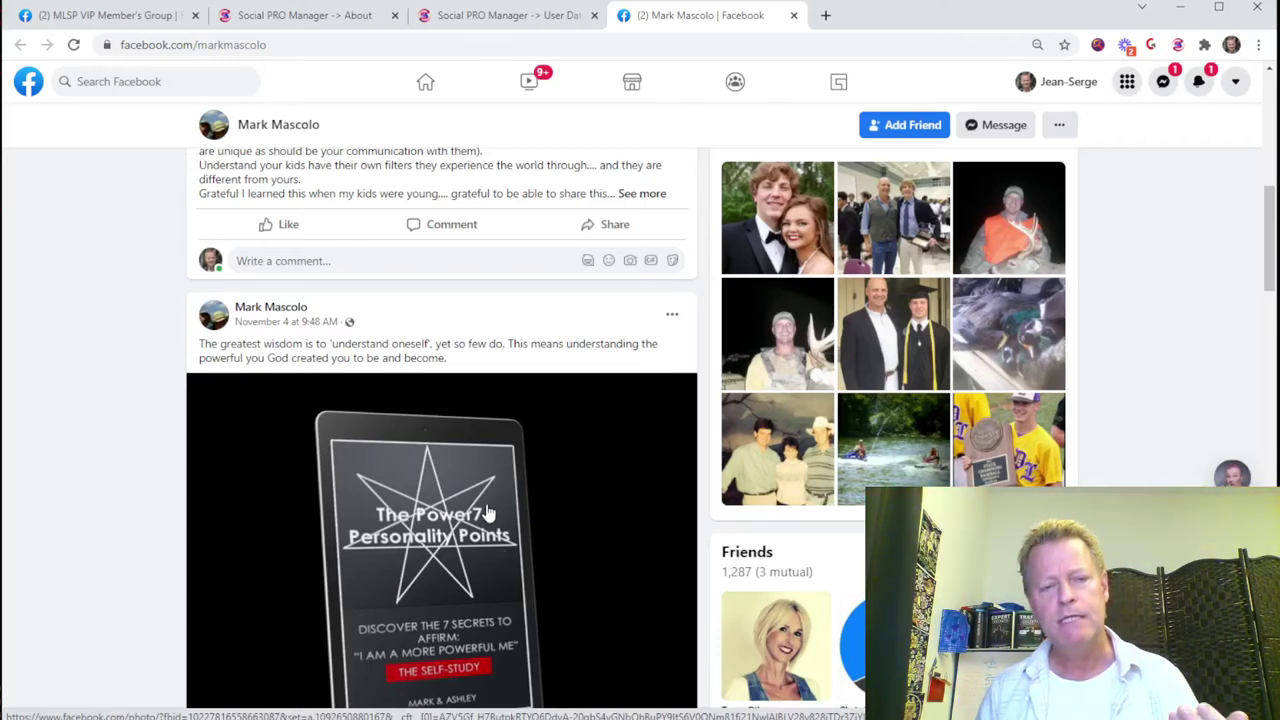
scroll(487, 513, down, 3)
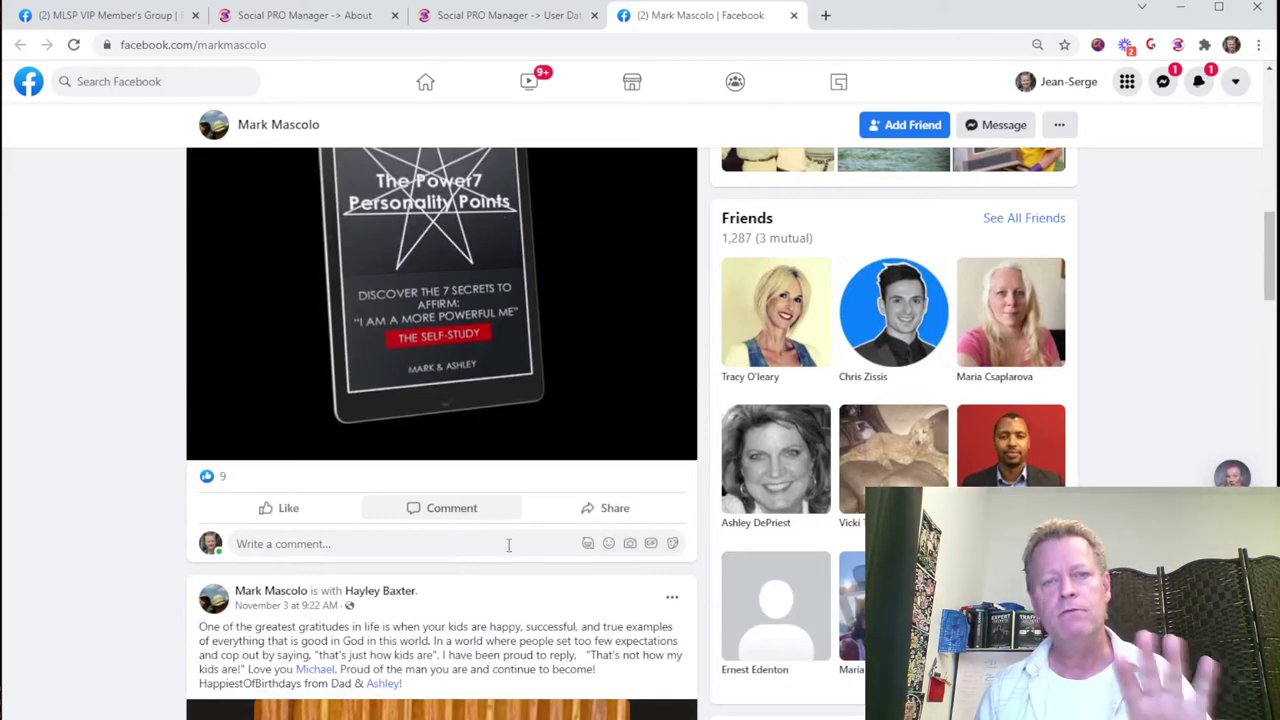
scroll(510, 538, up, 10)
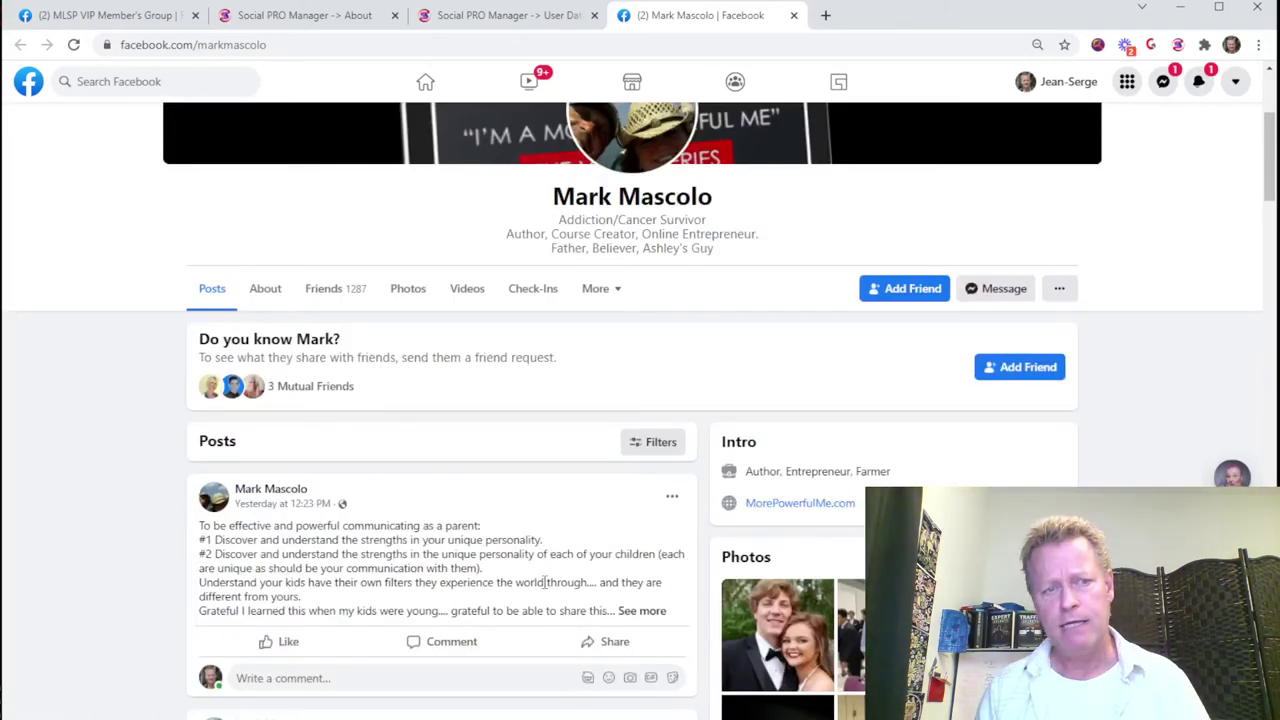
scroll(540, 588, down, 3)
mouse_move(279, 310)
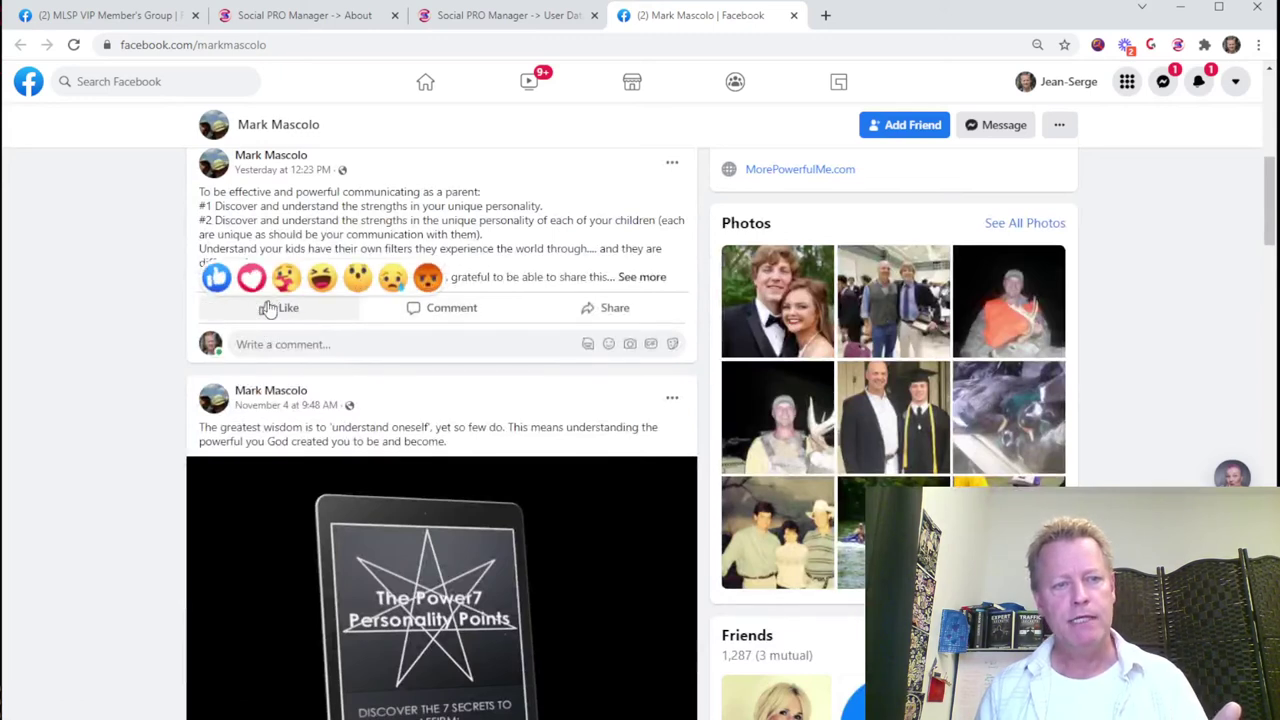
click(251, 271)
drag(267, 192, 426, 222)
click(426, 222)
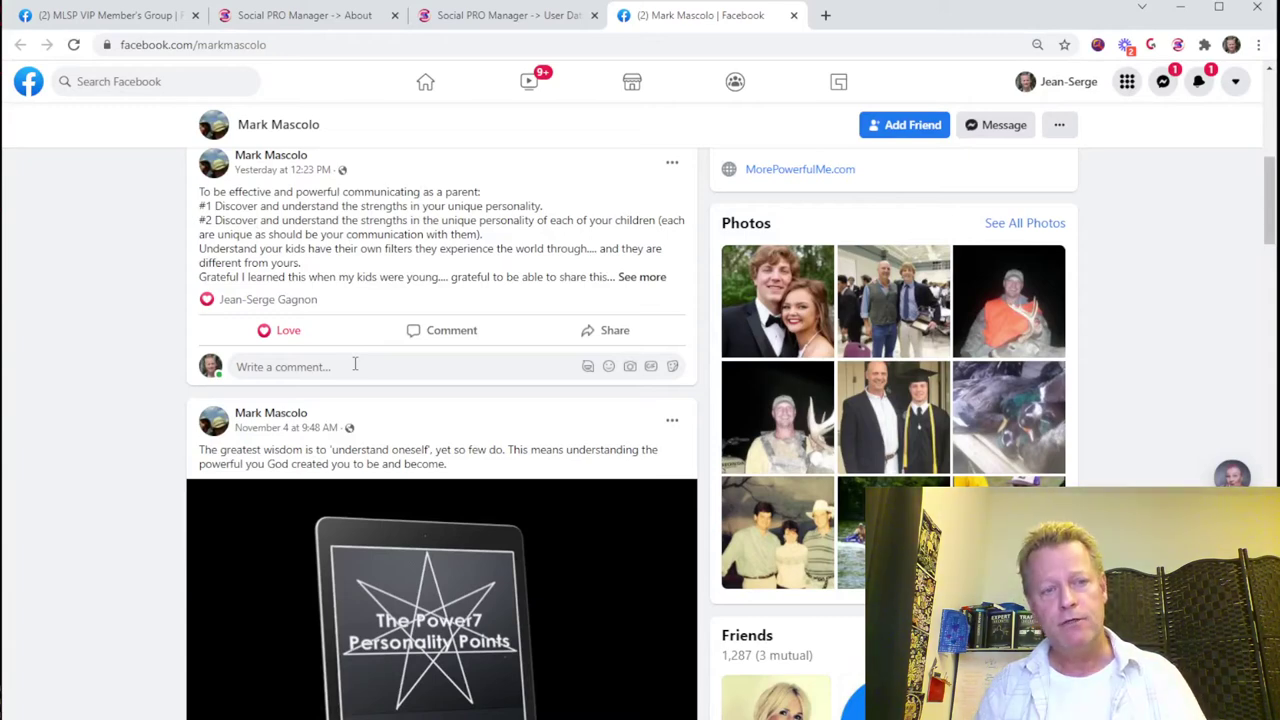
scroll(355, 364, down, 5)
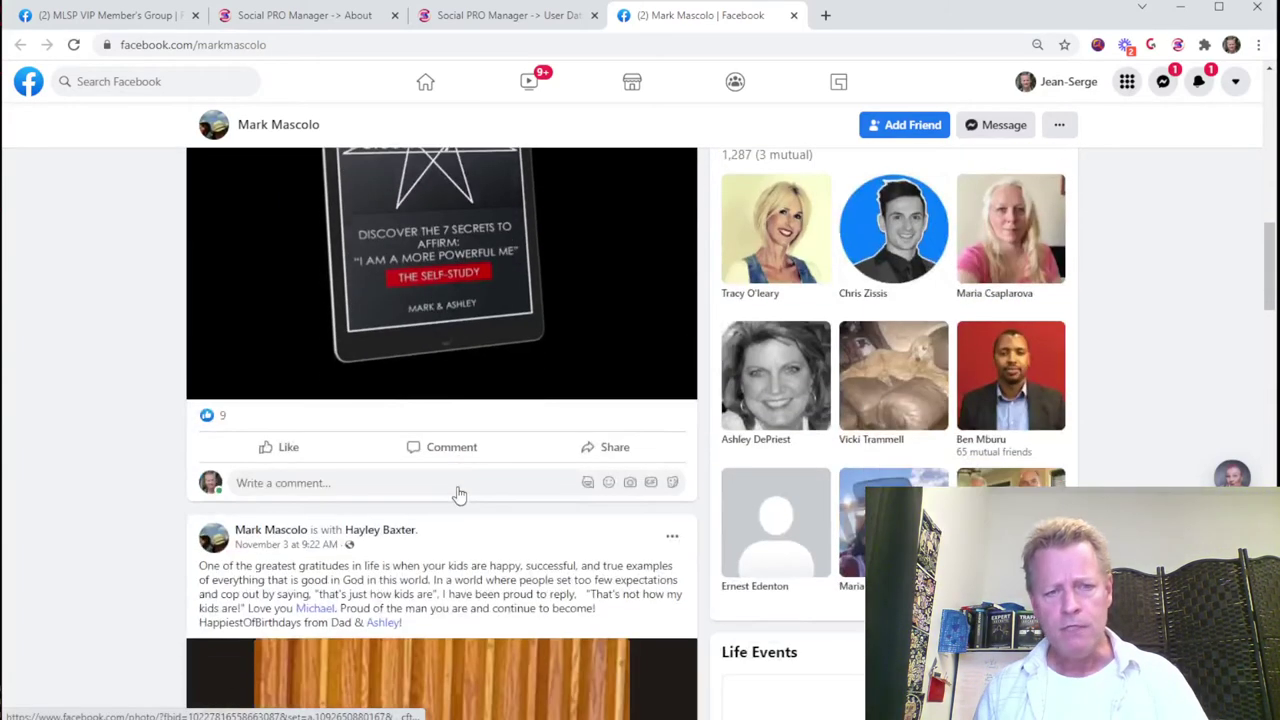
Step: Close the Facebook profile and add the note 'Just commented on a few things' to the commenter's row
click(794, 17)
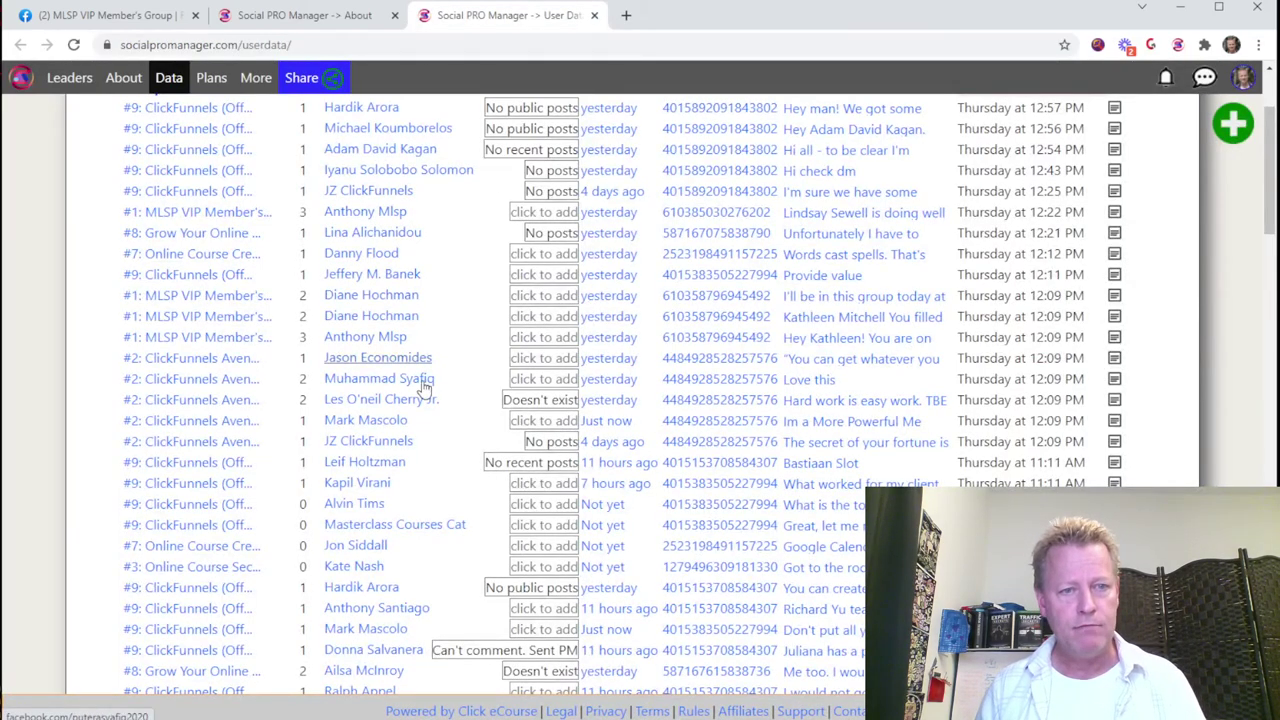
click(534, 424)
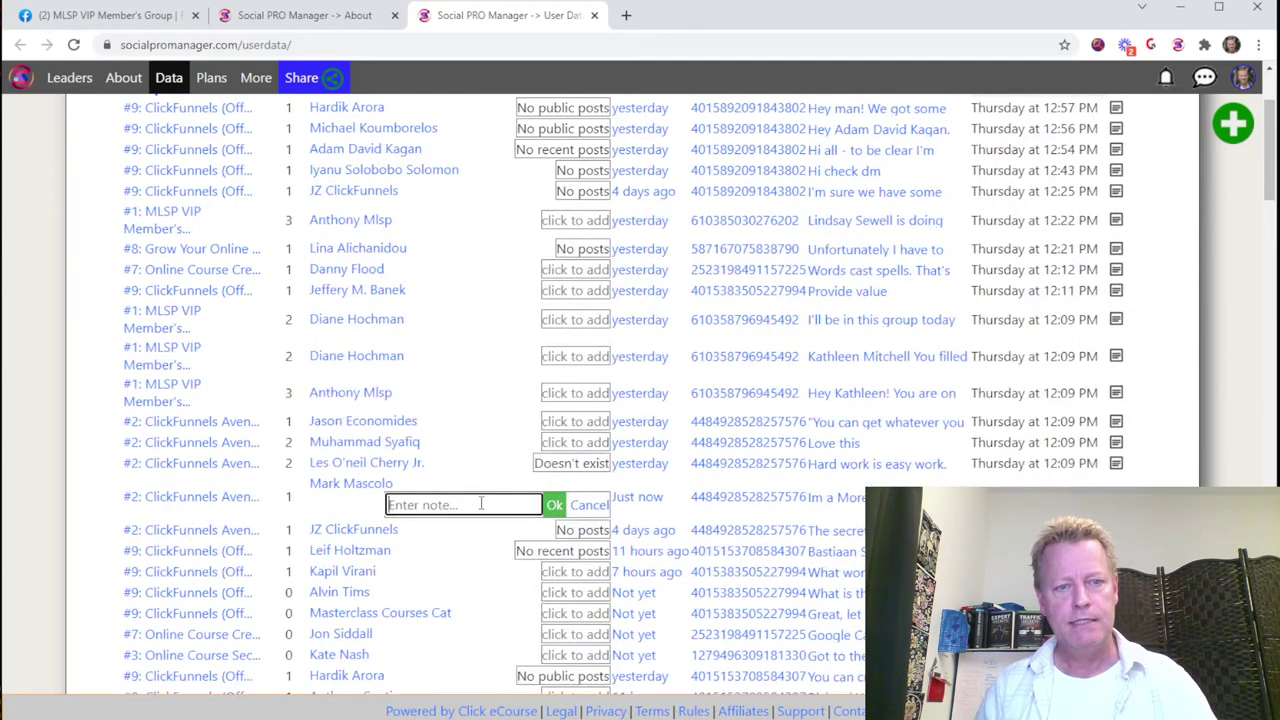
text(Ju)
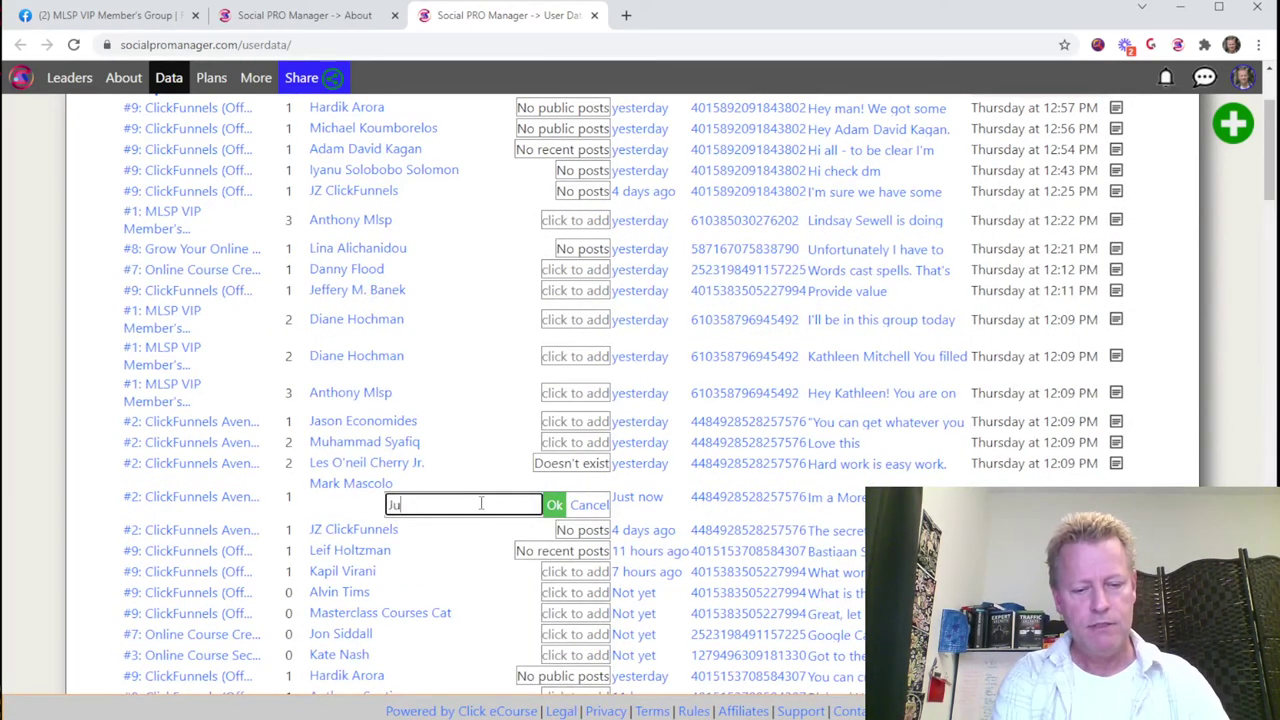
text(st commented on a few things)
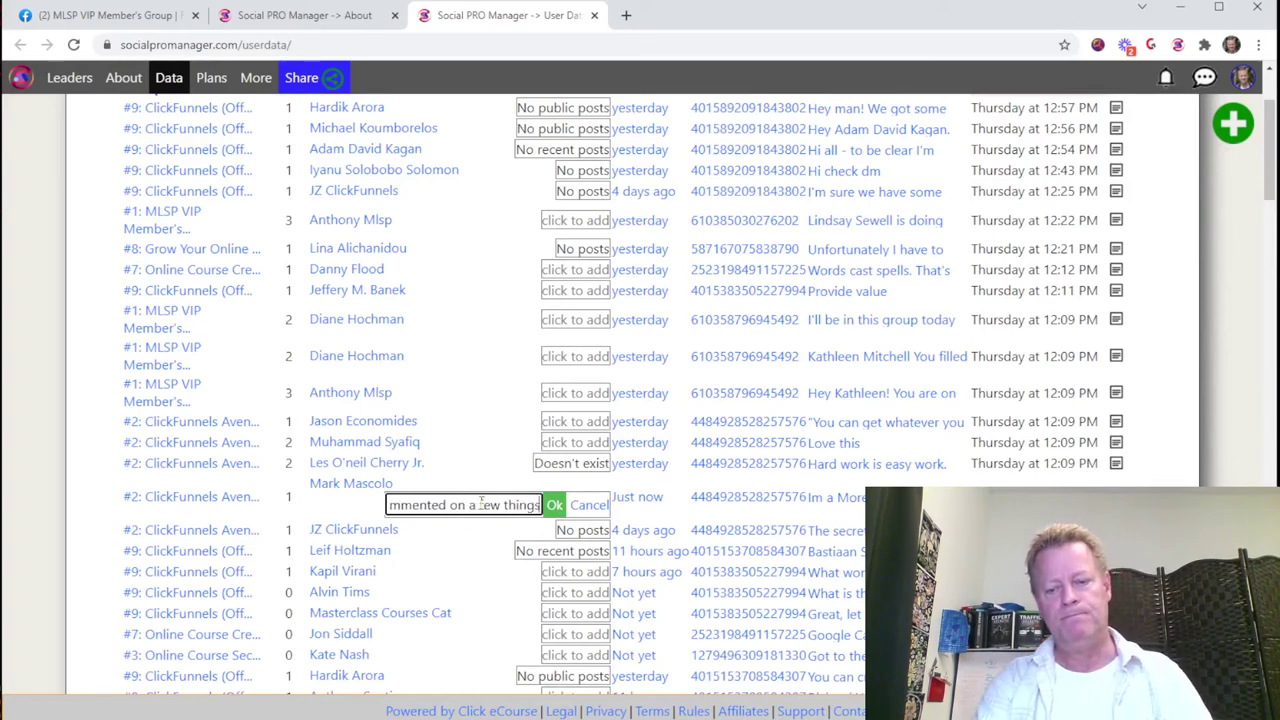
key(Return)
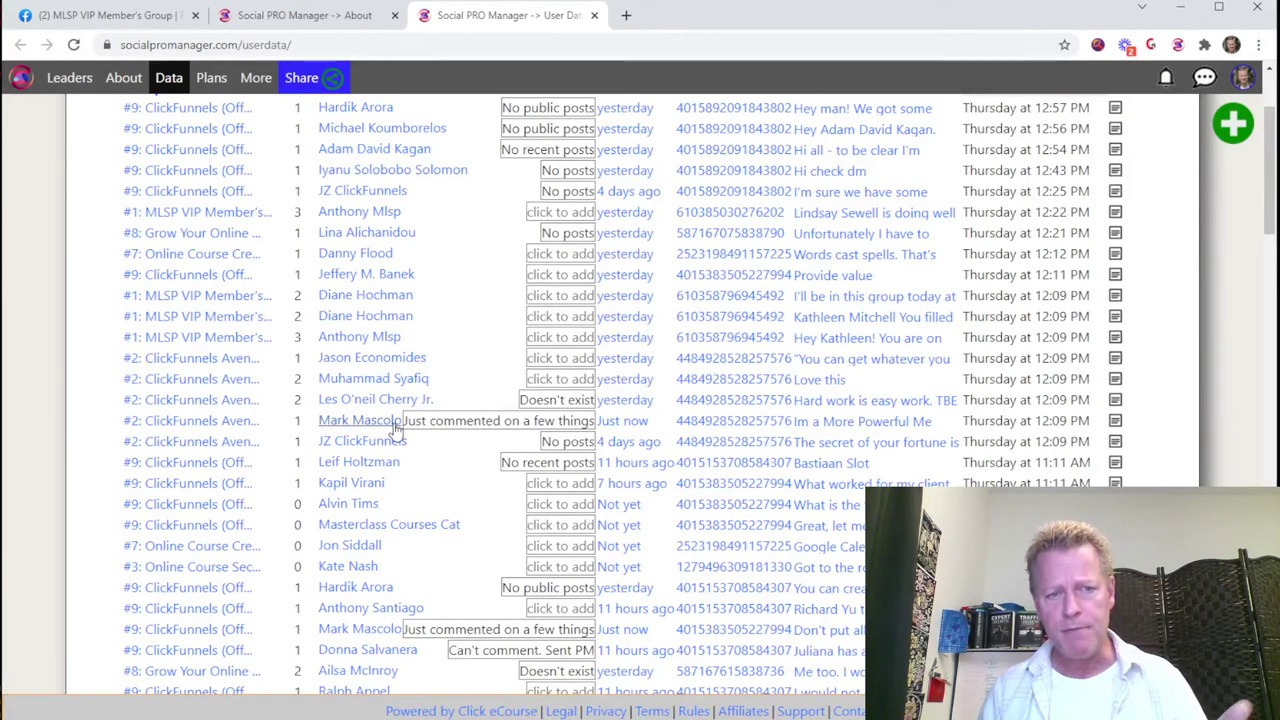
scroll(672, 585, up, 2)
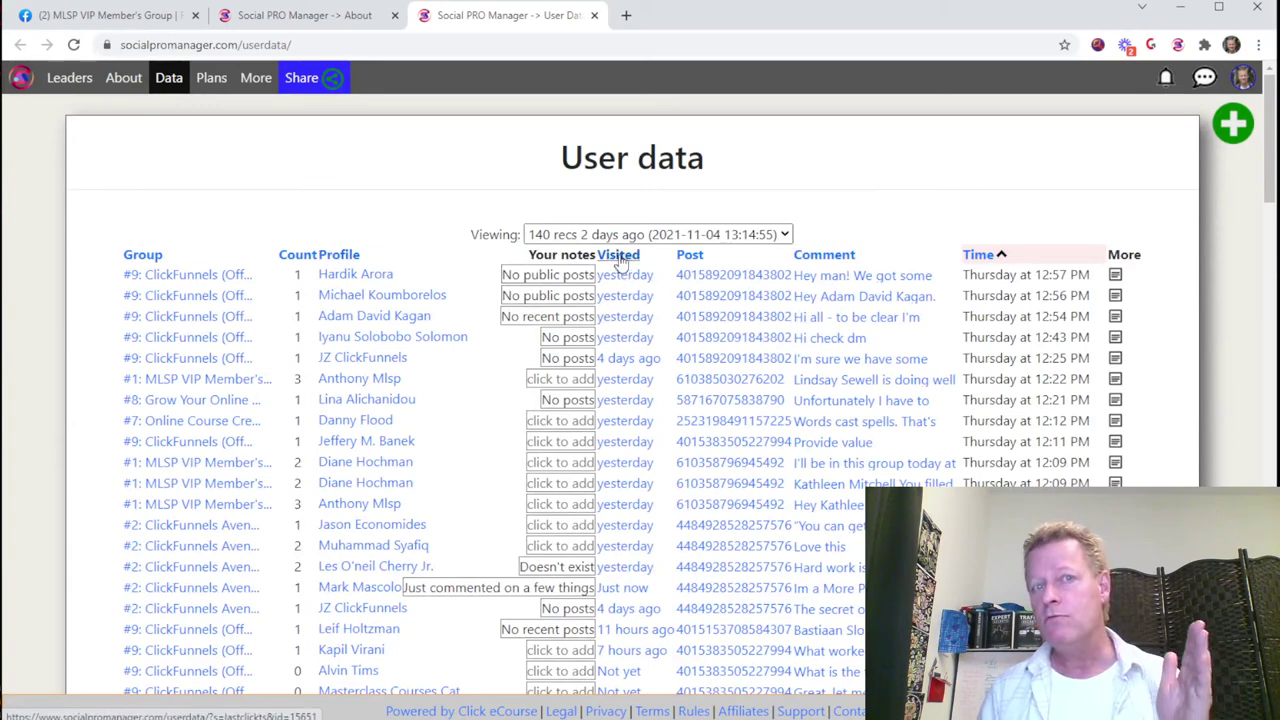
Step: Sort User data by the Visited column so 'Not yet' commenters appear first
click(620, 256)
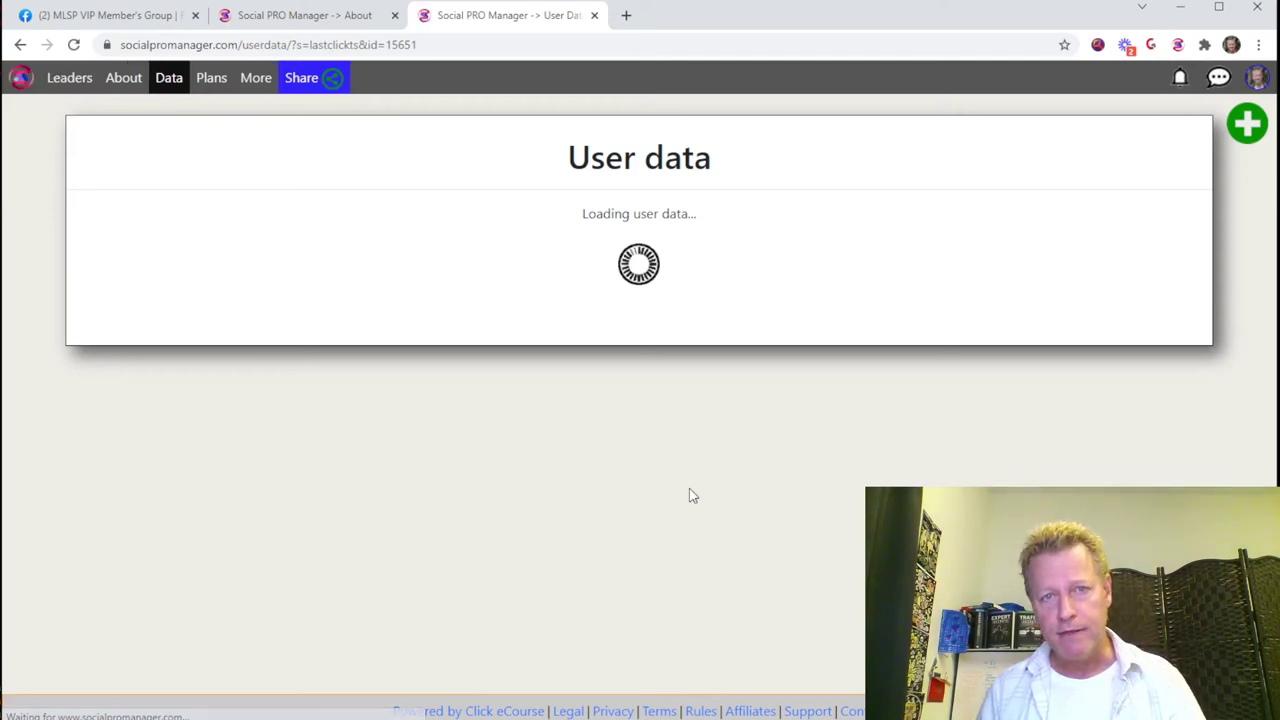
scroll(607, 537, down, 10)
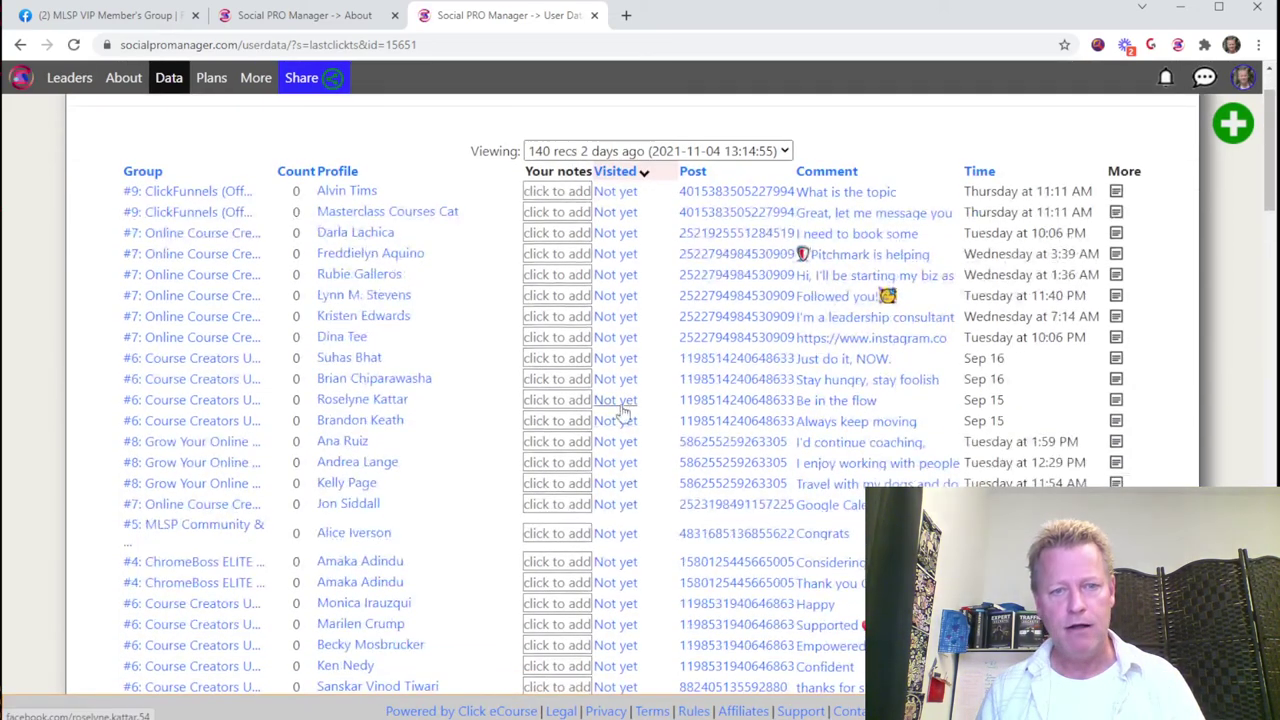
scroll(603, 537, down, 4)
scroll(620, 470, up, 4)
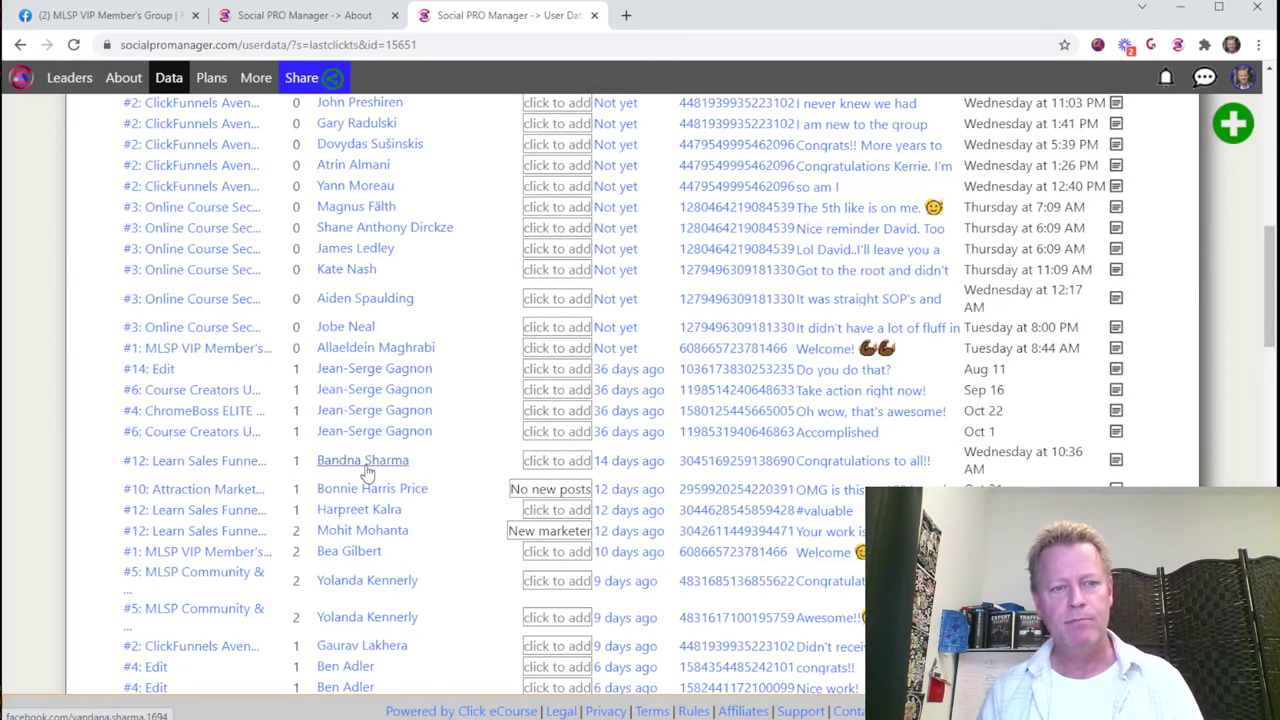
mouse_move(622, 468)
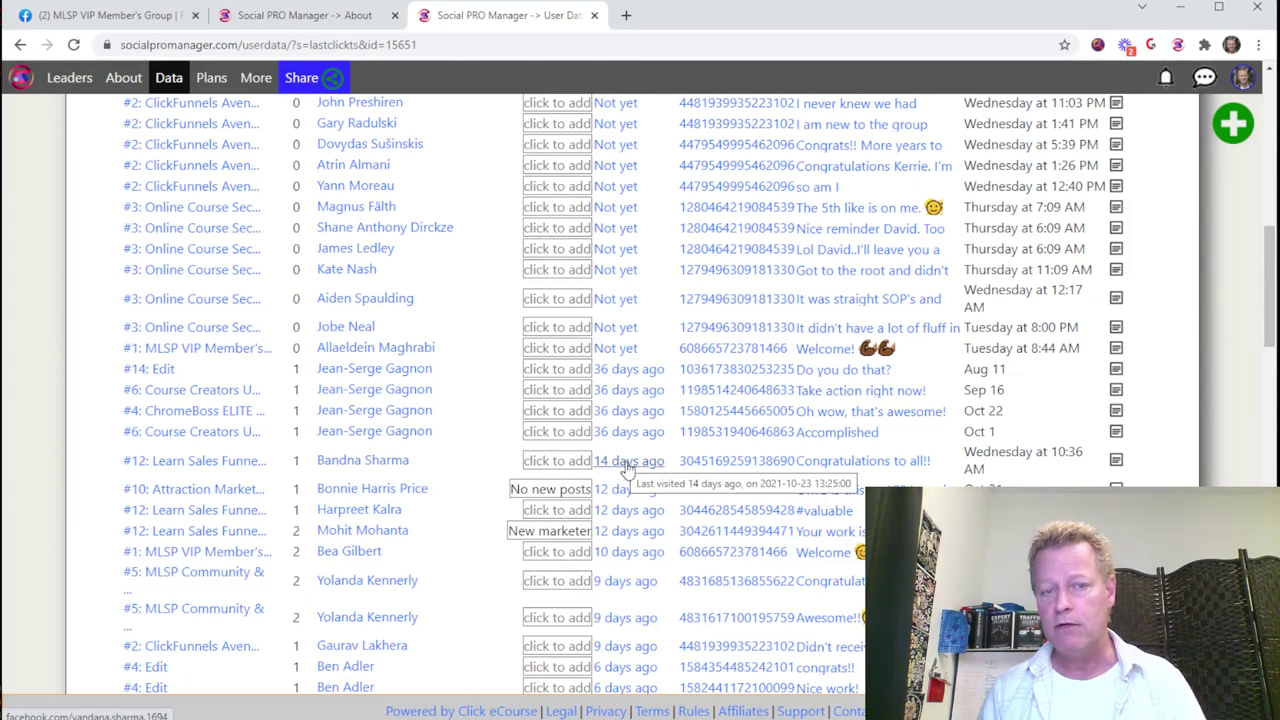
mouse_move(395, 465)
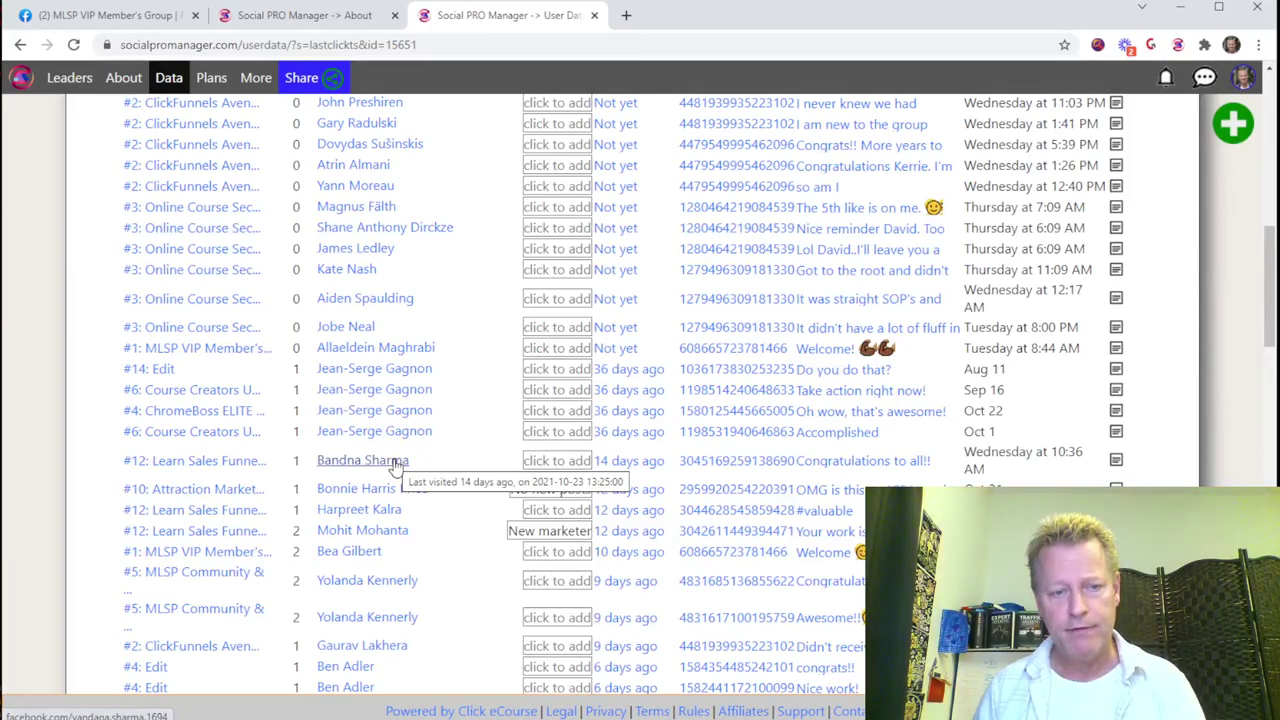
scroll(486, 467, down, 2)
scroll(489, 469, up, 5)
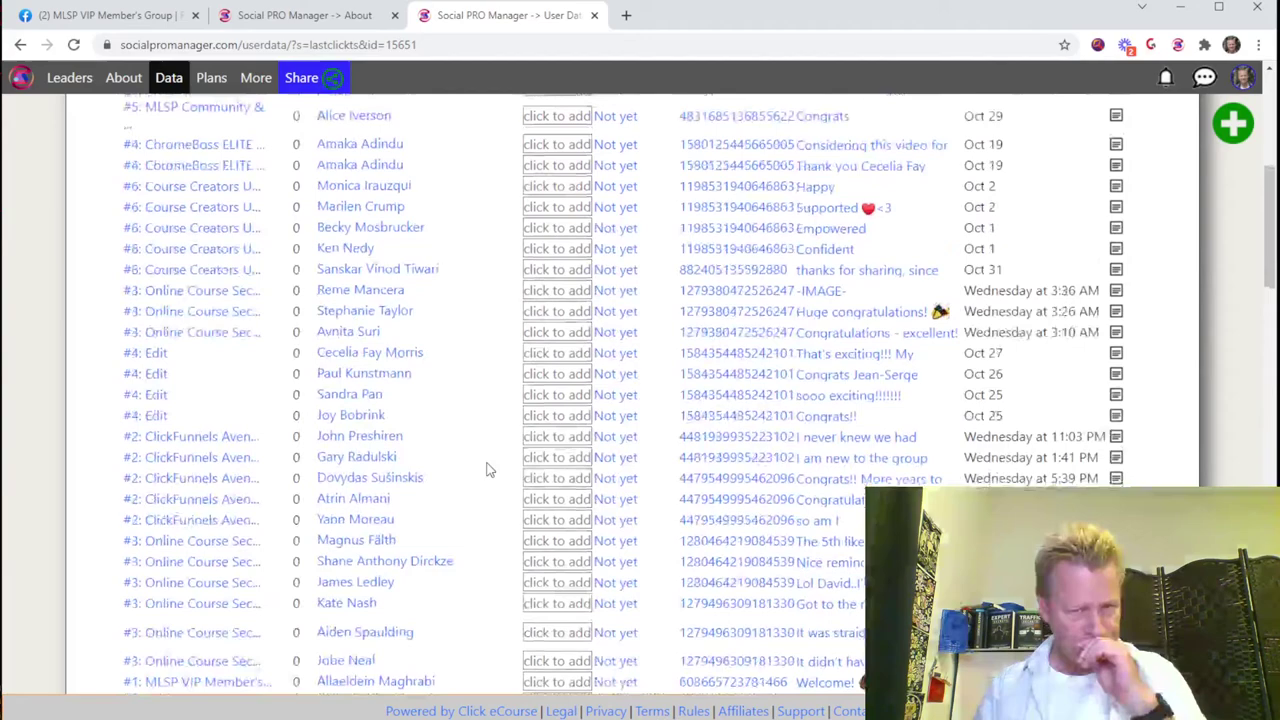
scroll(487, 469, up, 5)
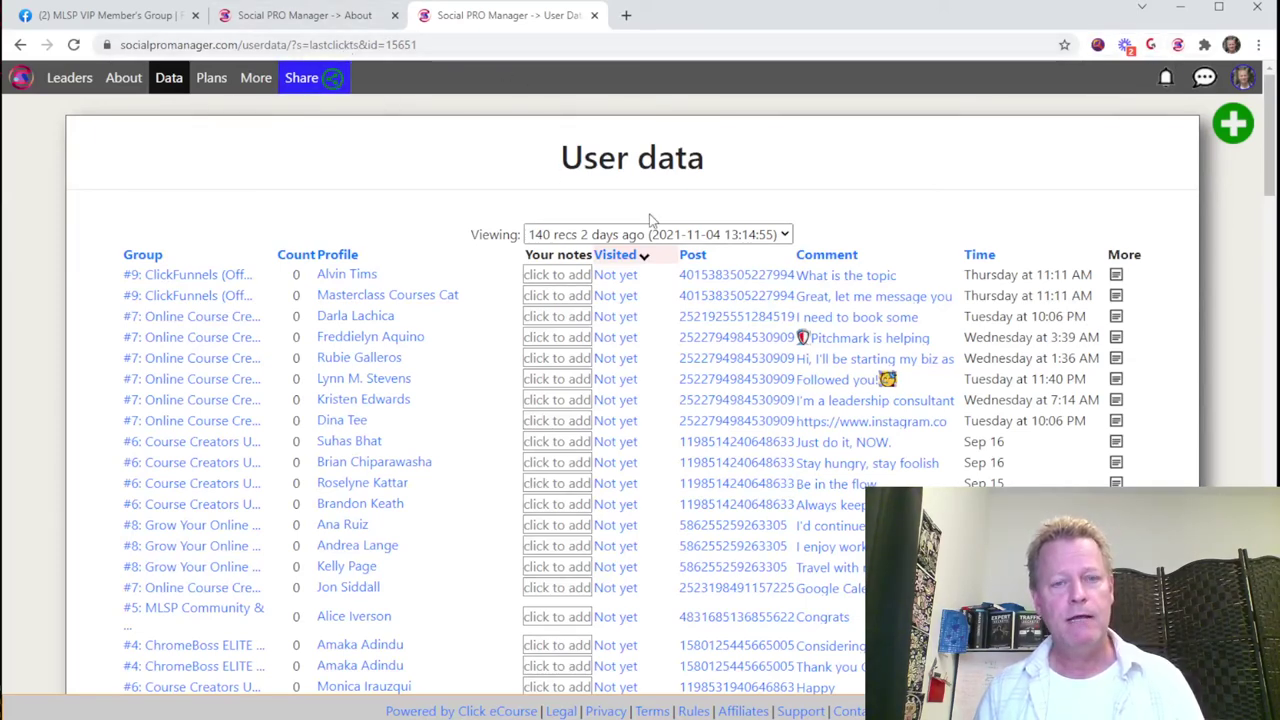
Step: View the Share referral link, dismiss it, and return to the About page
click(323, 77)
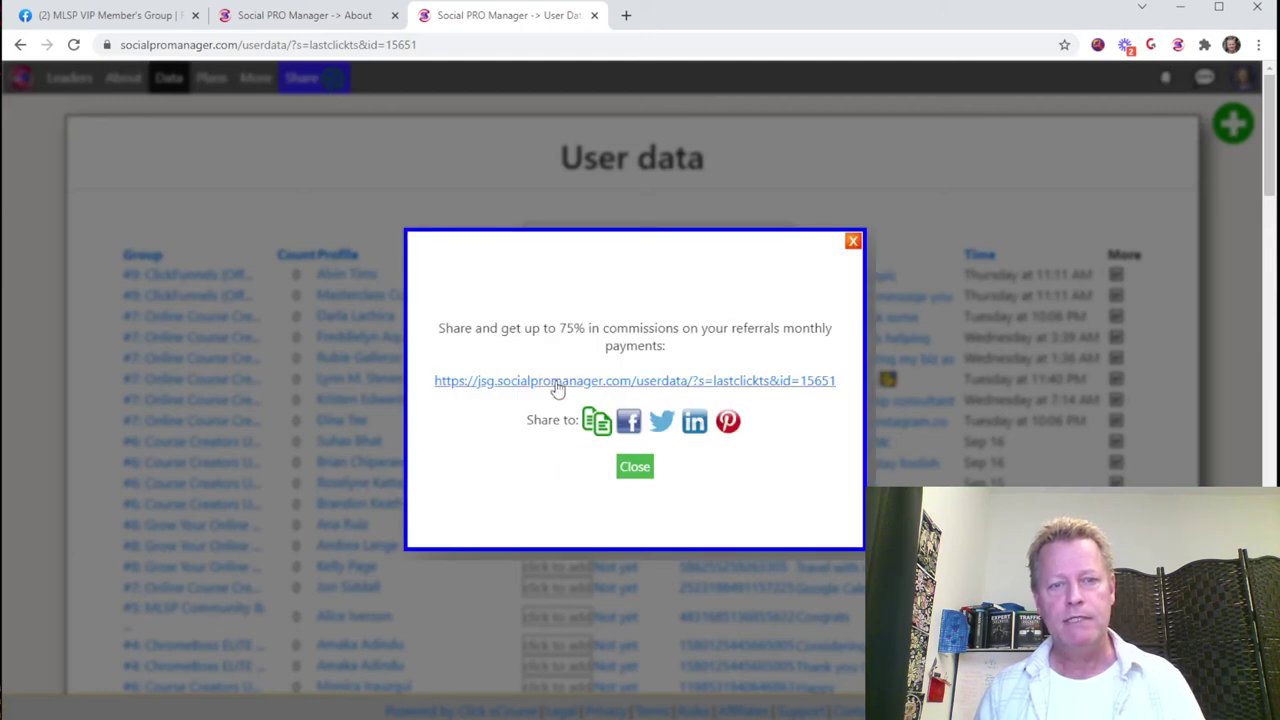
click(635, 470)
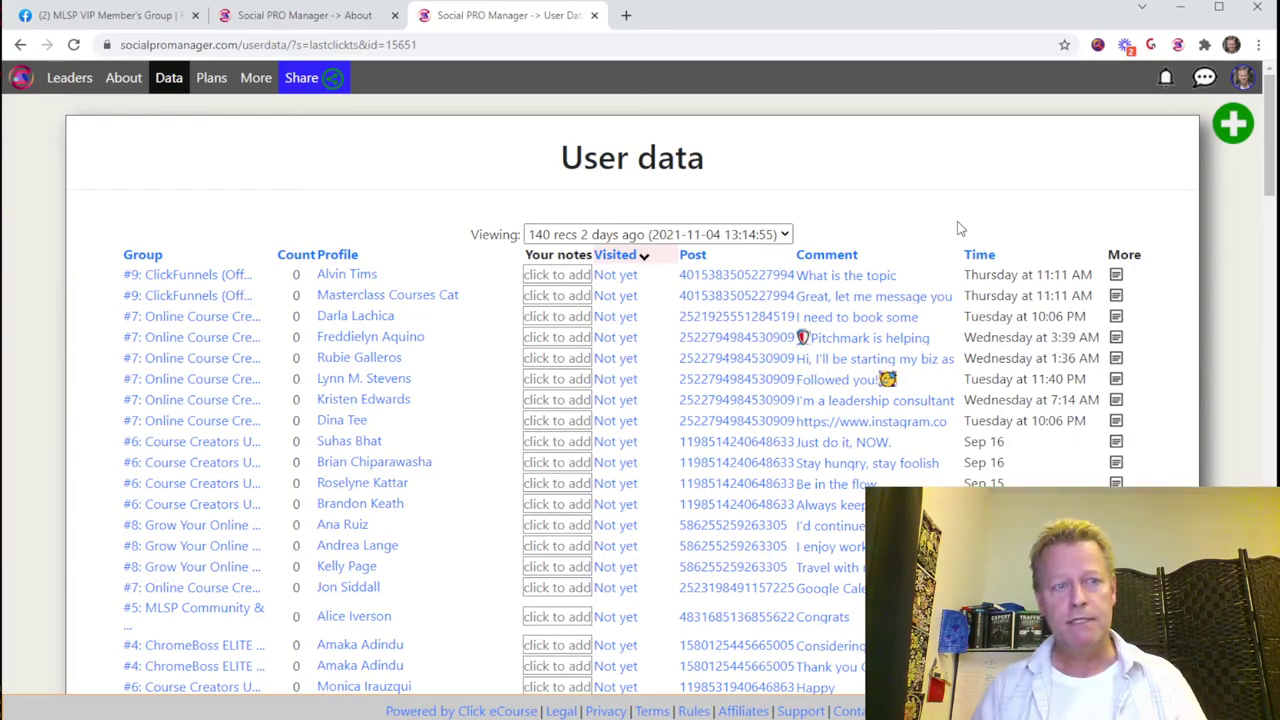
click(116, 78)
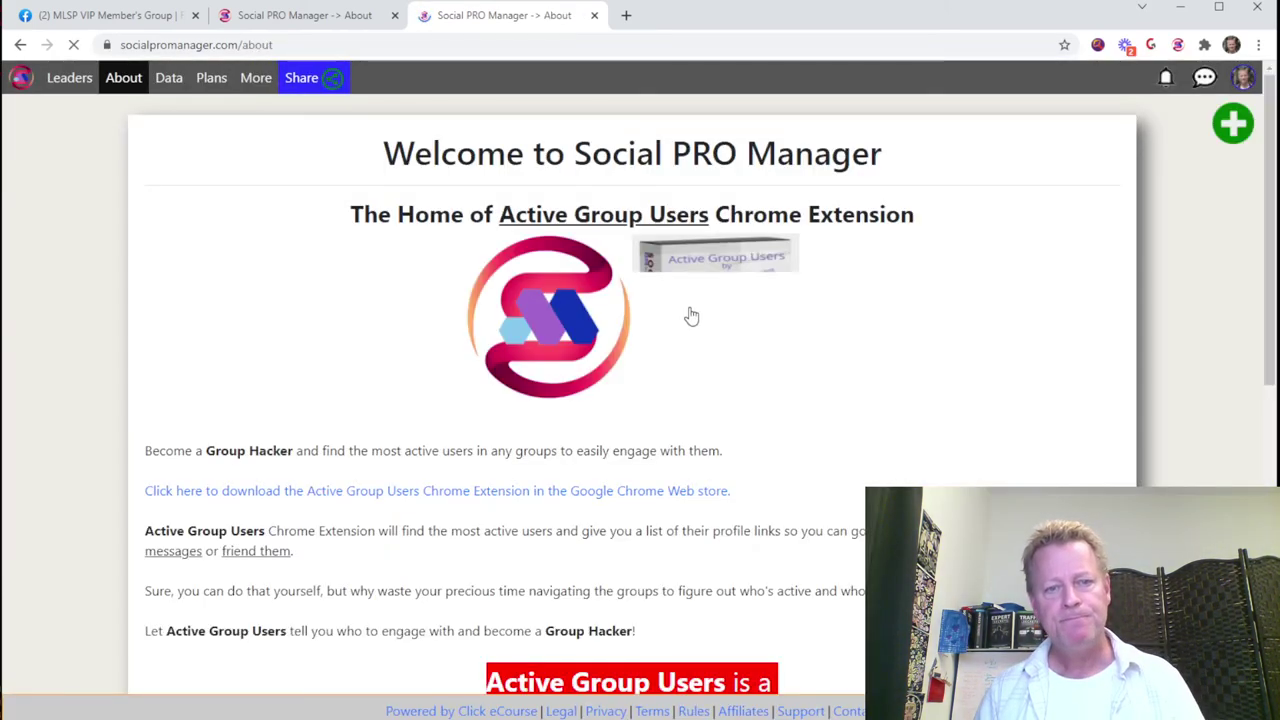
scroll(690, 312, down, 8)
scroll(700, 300, down, 2)
scroll(700, 300, up, 3)
scroll(700, 300, down, 3)
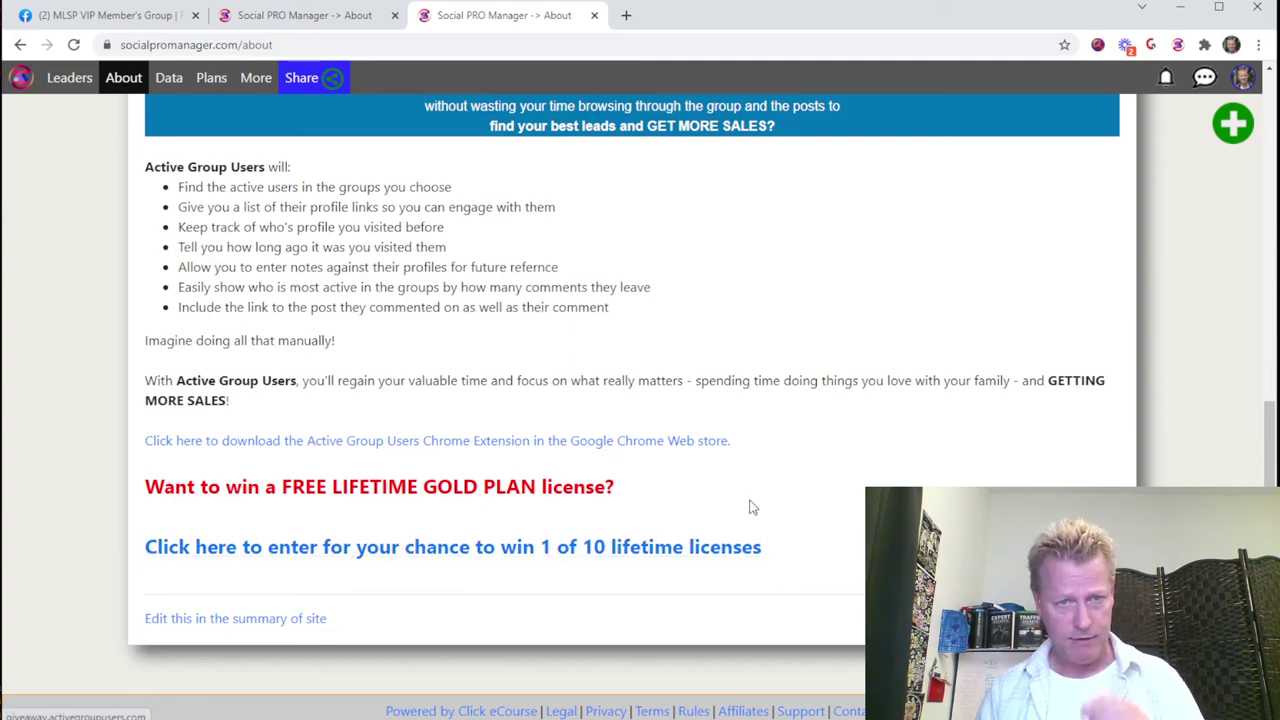
scroll(751, 506, up, 4)
scroll(751, 502, up, 3)
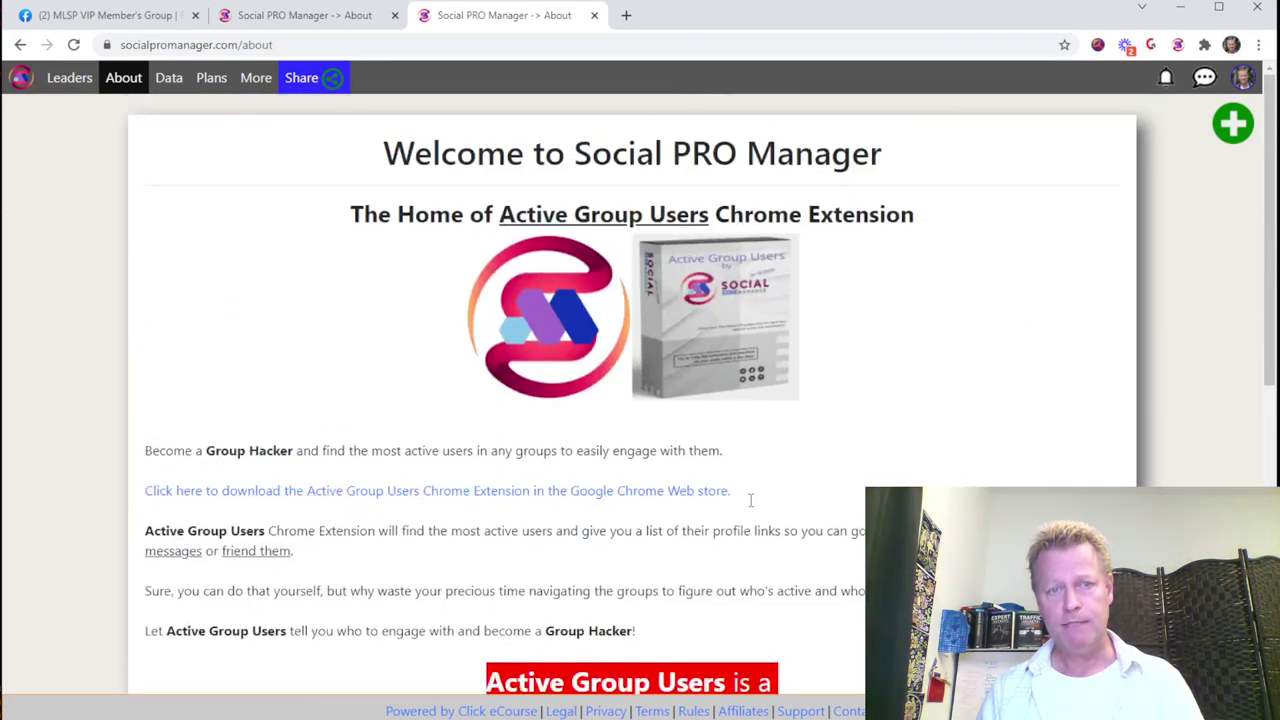